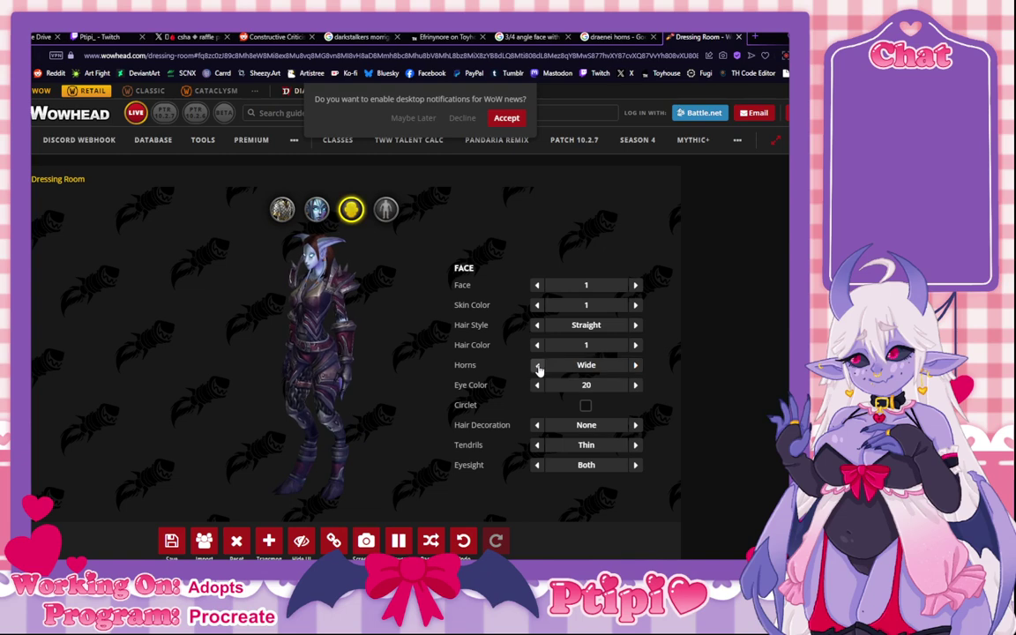
# Step: Try the Thick, Wide, Grand, Curved and Curled horn styles on the draenei model
pyautogui.click(537, 365)
pyautogui.click(537, 365)
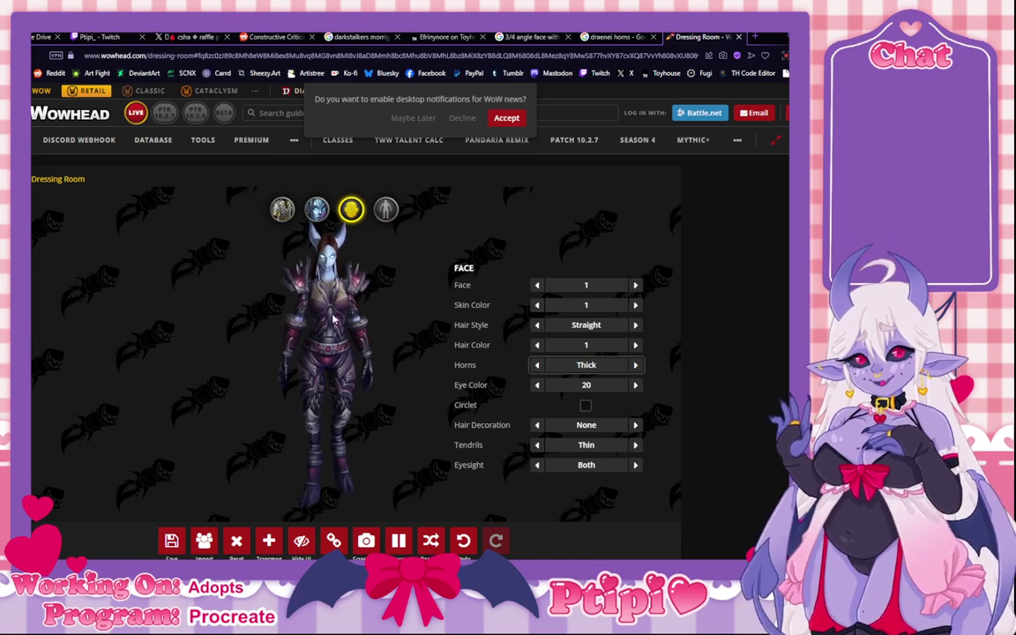
pyautogui.click(636, 366)
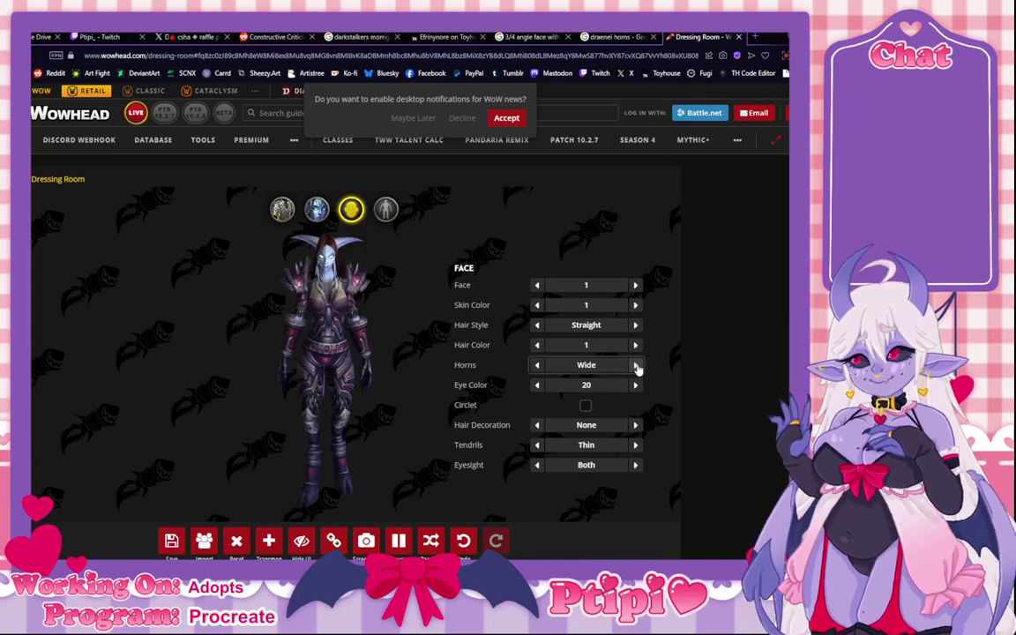
pyautogui.click(537, 365)
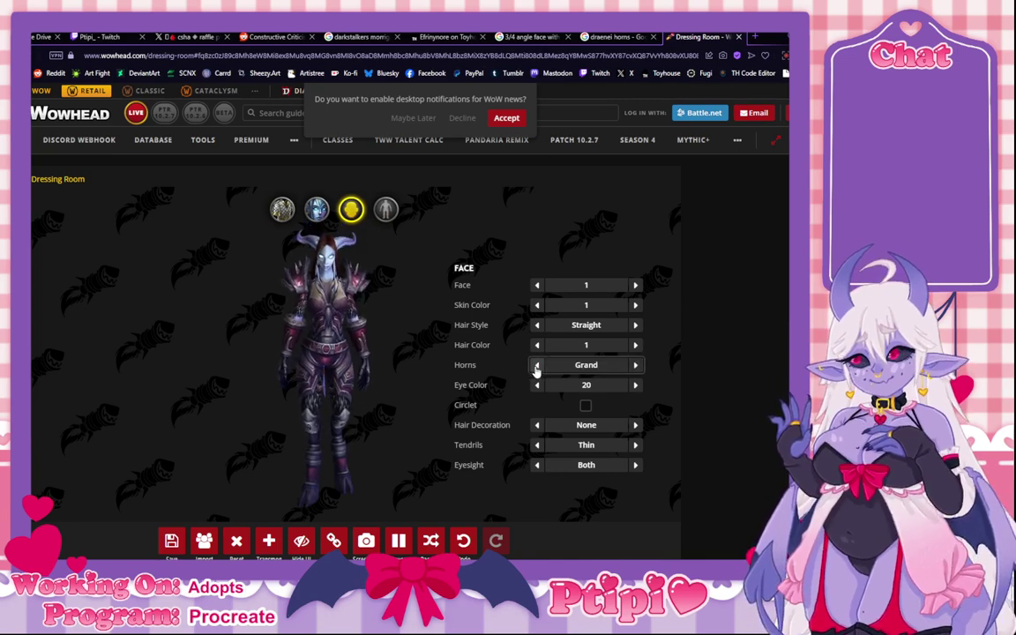
pyautogui.click(536, 366)
pyautogui.click(536, 366)
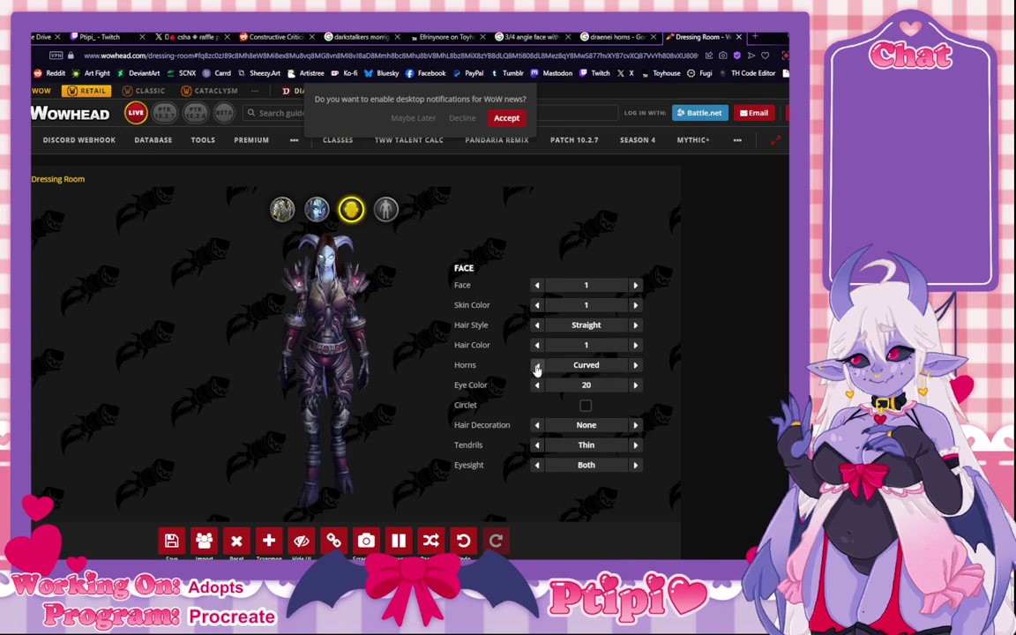
pyautogui.click(536, 366)
pyautogui.click(536, 366)
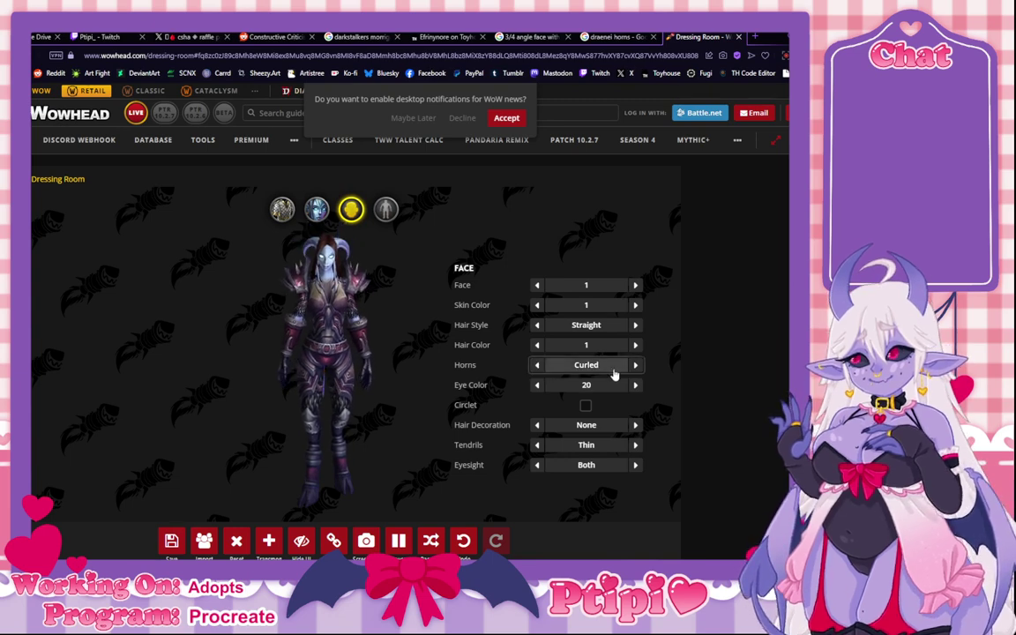
# Step: Try the Curved, Grand, Short and Arched horn styles and examine the Arched shape on the model
pyautogui.click(635, 366)
pyautogui.click(636, 366)
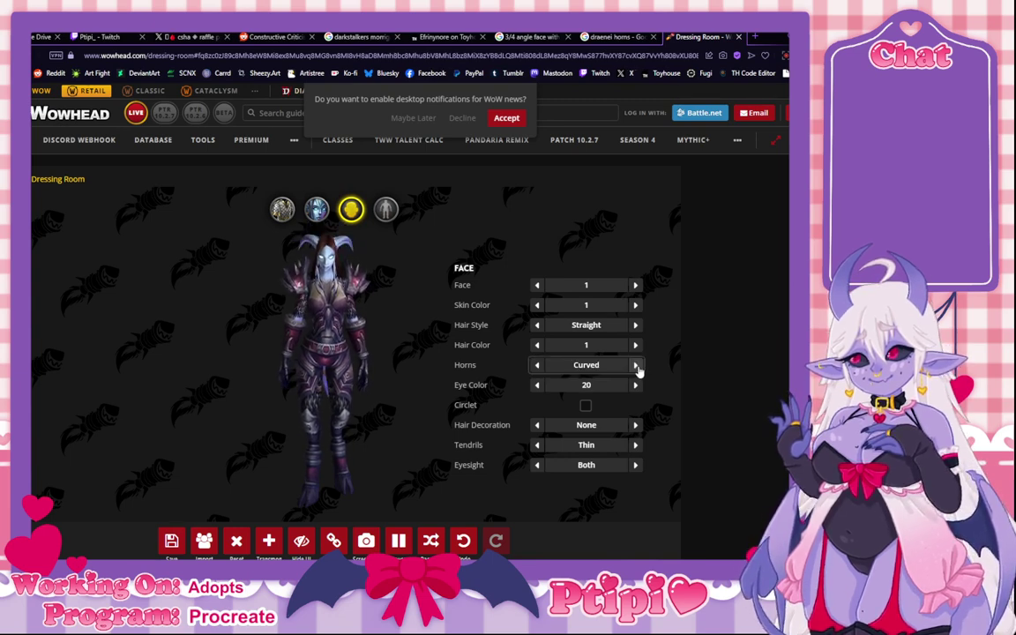
pyautogui.click(636, 366)
pyautogui.click(636, 366)
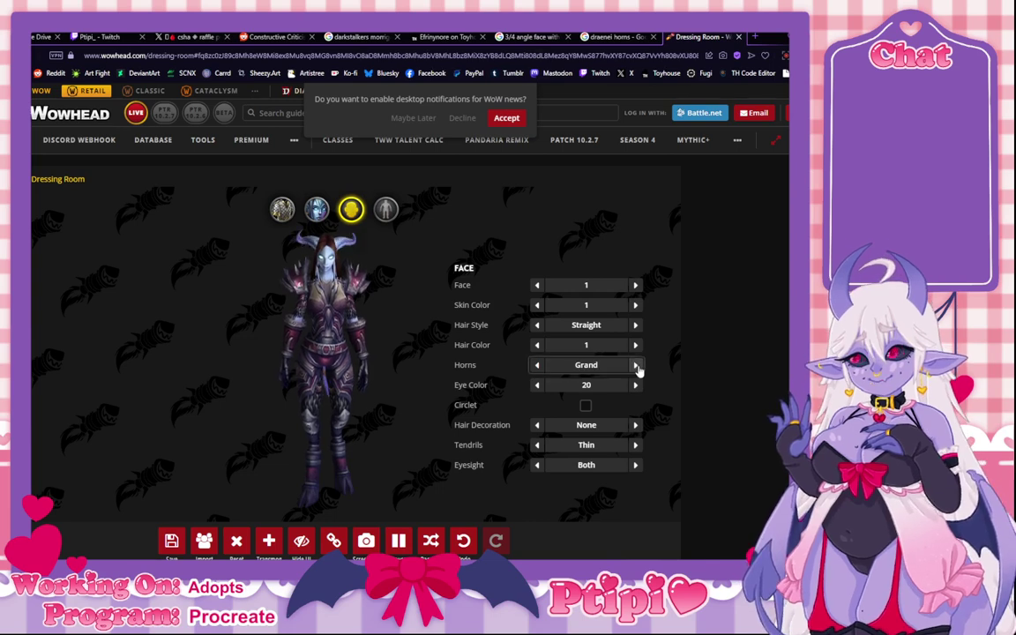
pyautogui.click(636, 366)
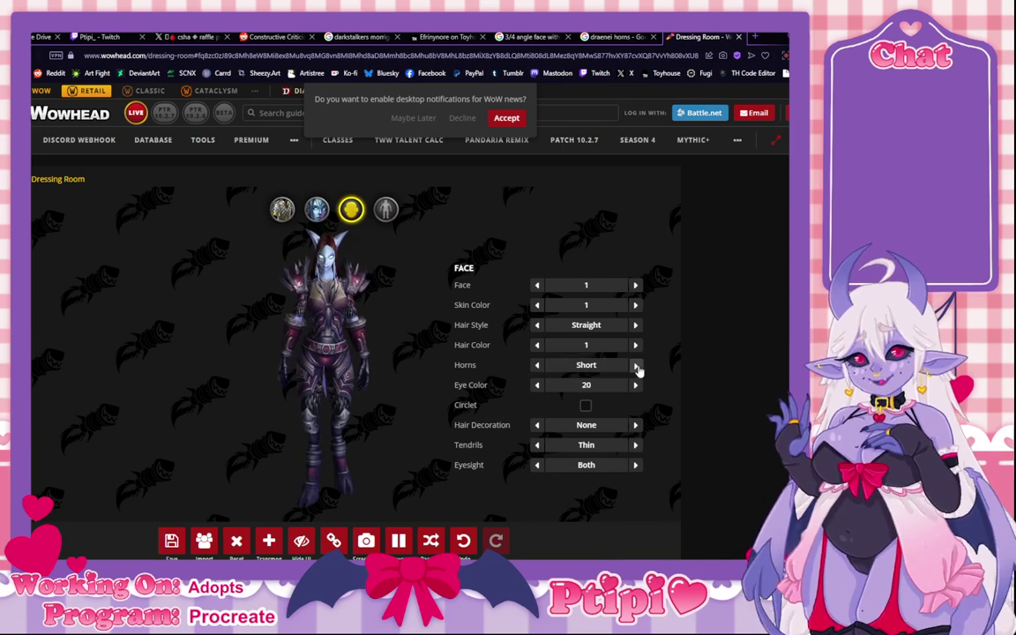
pyautogui.click(636, 366)
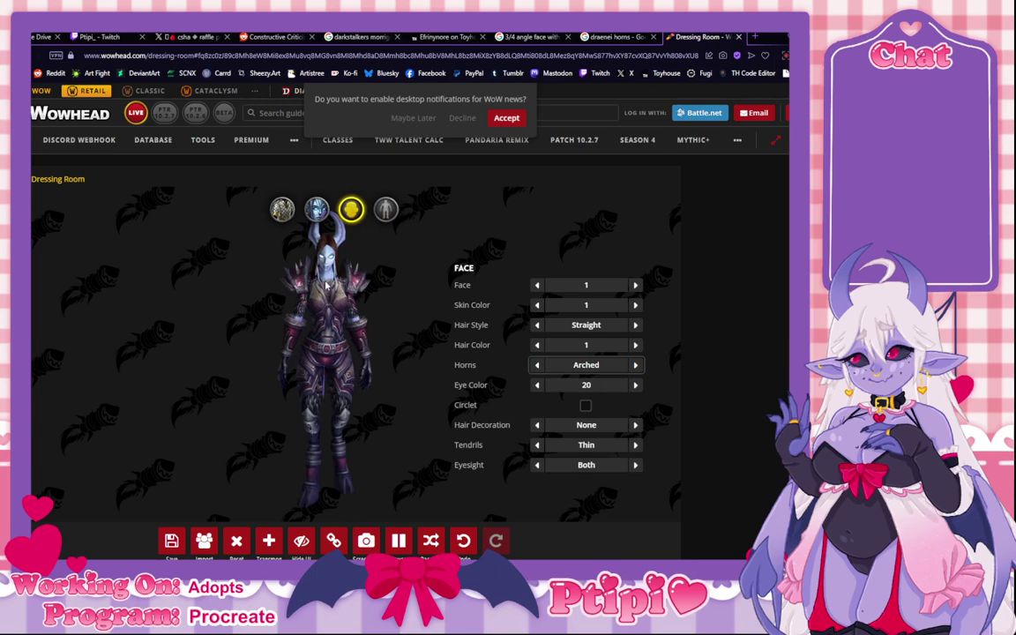
pyautogui.scroll(-2, 326, 284)
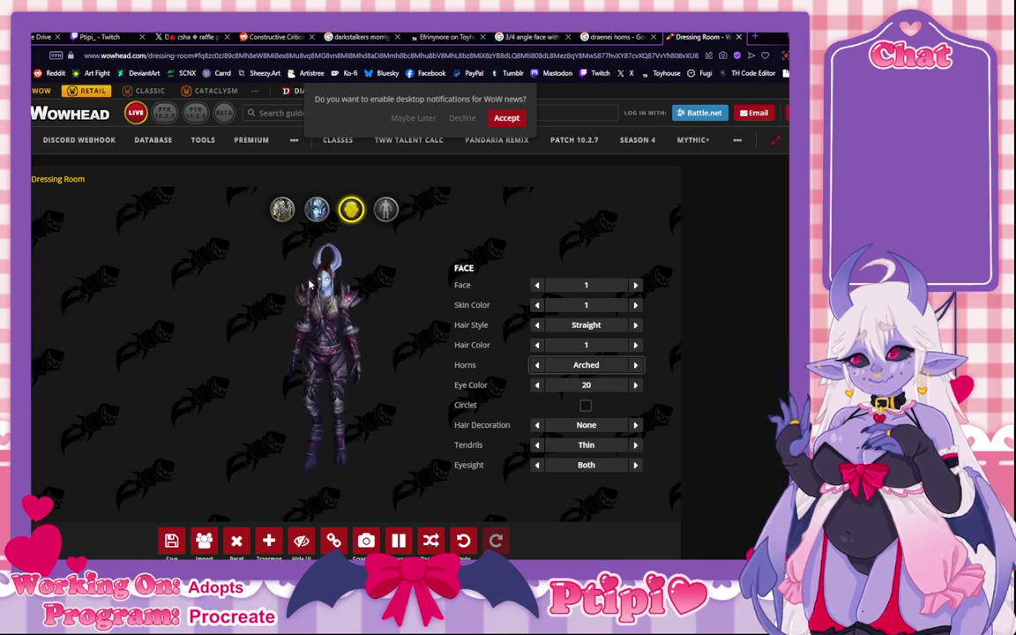
pyautogui.moveTo(311, 284)
pyautogui.mouseDown()
pyautogui.moveTo(449, 267)
pyautogui.moveTo(493, 286)
pyautogui.moveTo(264, 268)
pyautogui.moveTo(327, 272)
pyautogui.mouseUp()
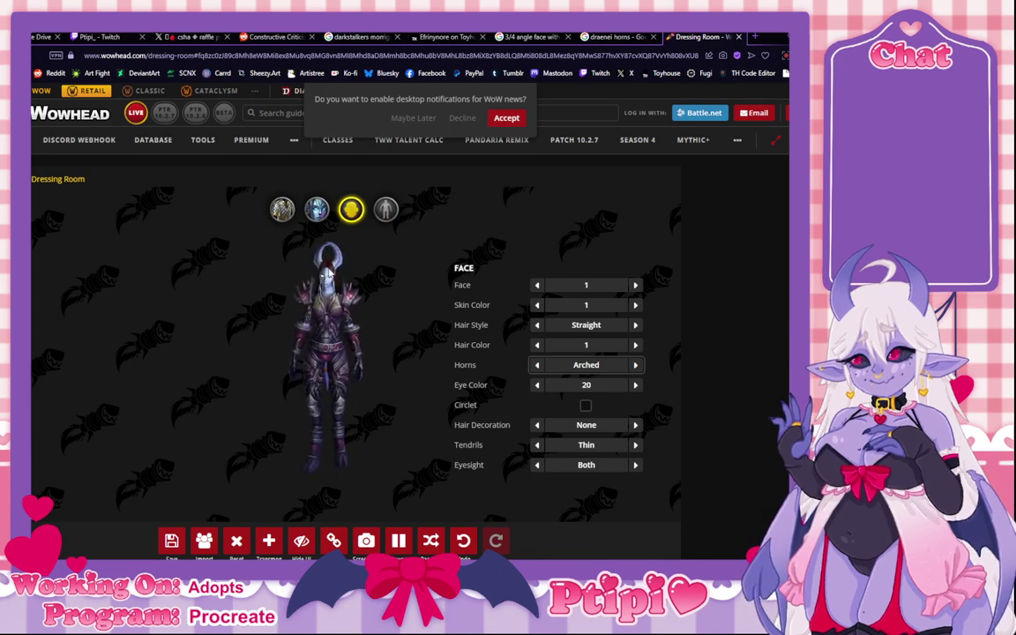
# Step: Try the Forward, Ram and High horn styles on the draenei
pyautogui.click(638, 367)
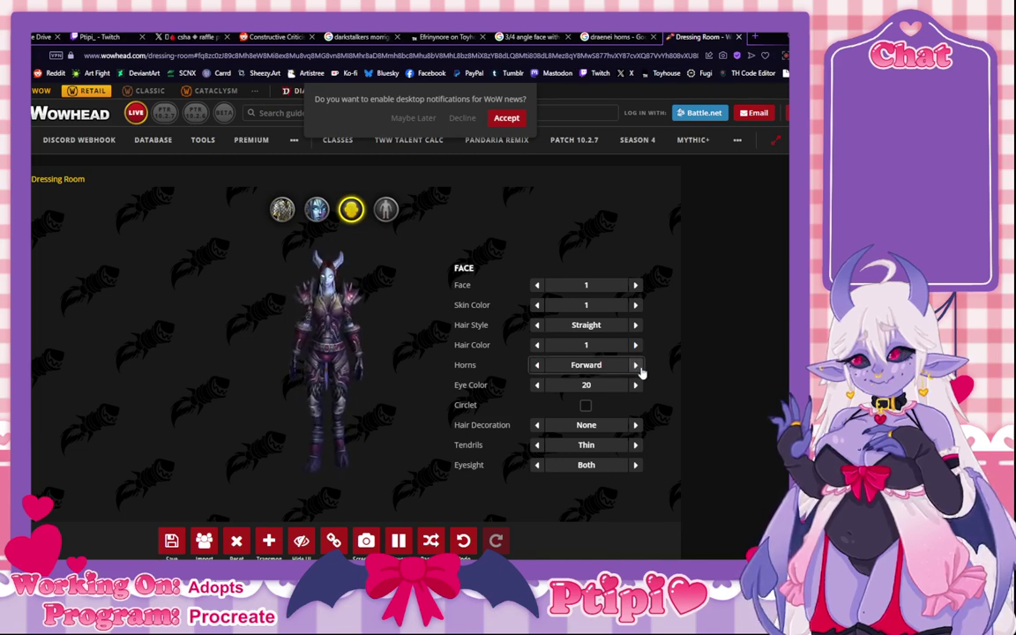
pyautogui.moveTo(380, 335); pyautogui.dragTo(424, 334)
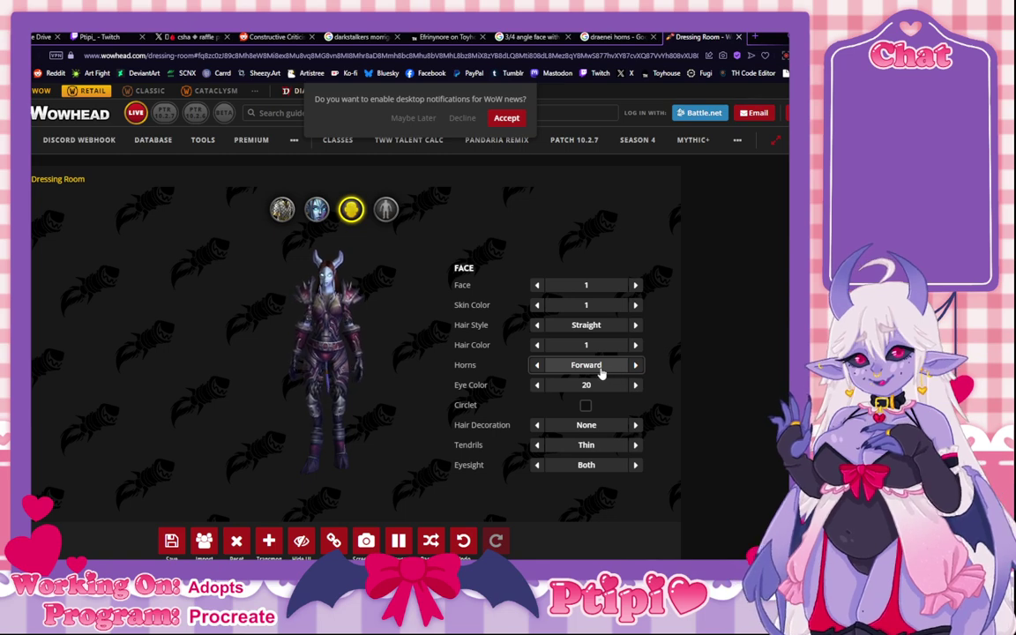
pyautogui.click(636, 366)
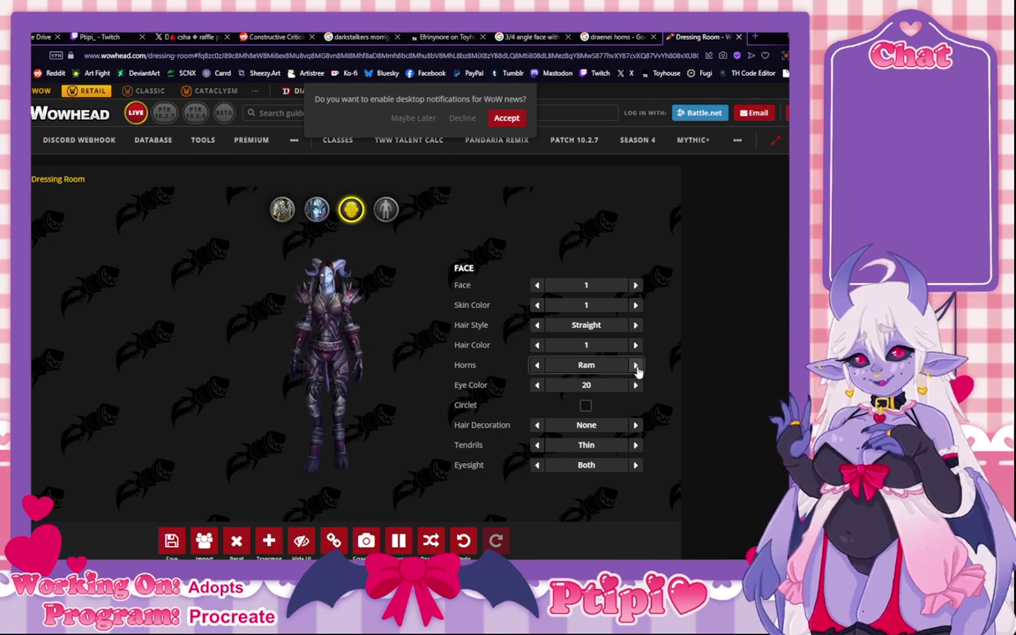
pyautogui.click(636, 366)
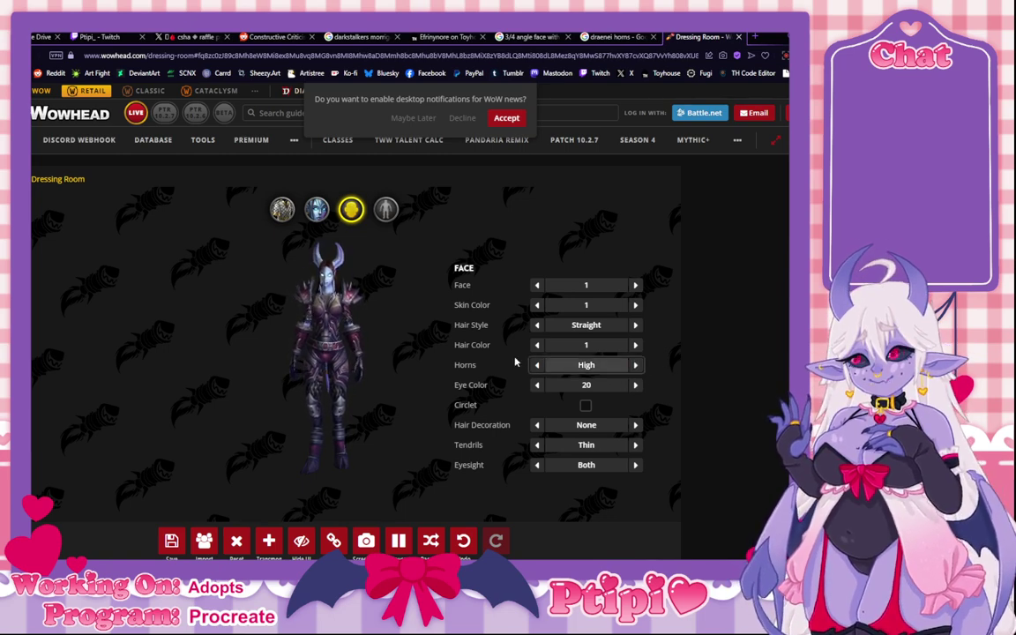
# Step: Compare the Curled and Sweeping horns with Thick and set the horns to Thick
pyautogui.moveTo(515, 362); pyautogui.dragTo(323, 310)
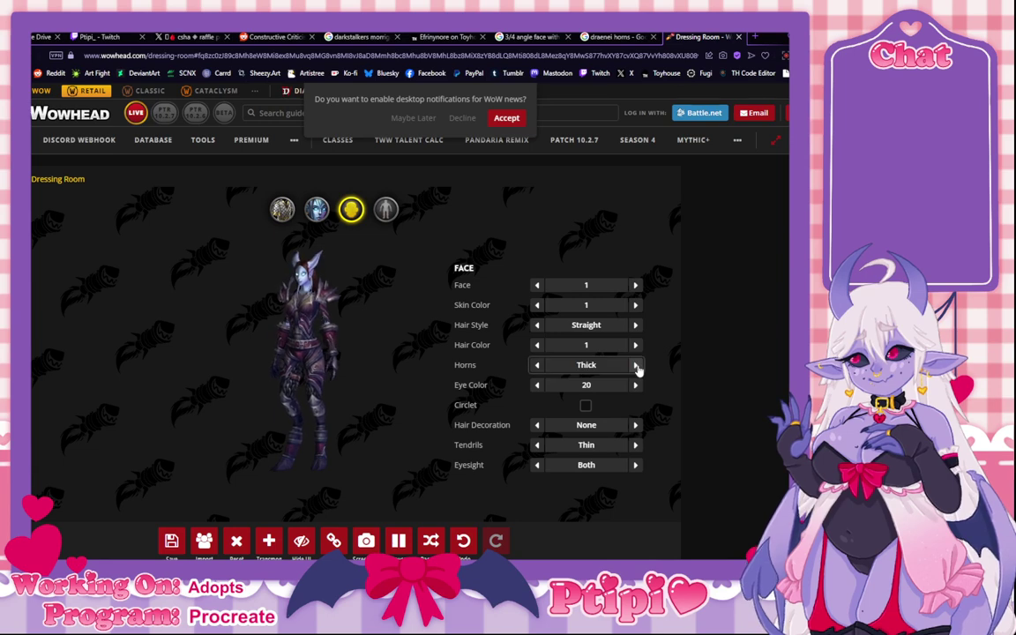
pyautogui.click(537, 367)
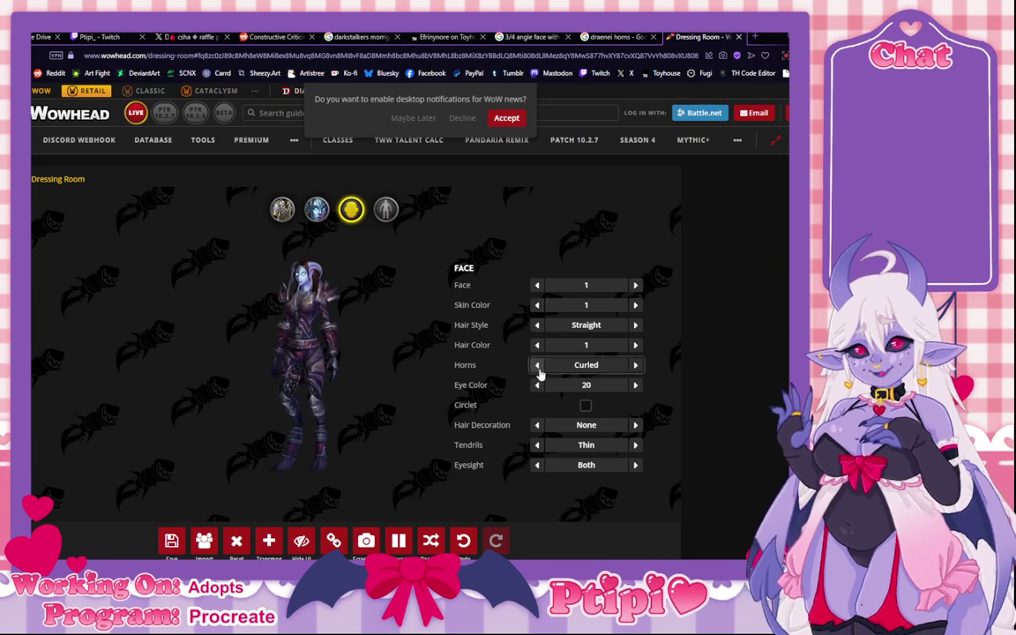
pyautogui.click(537, 367)
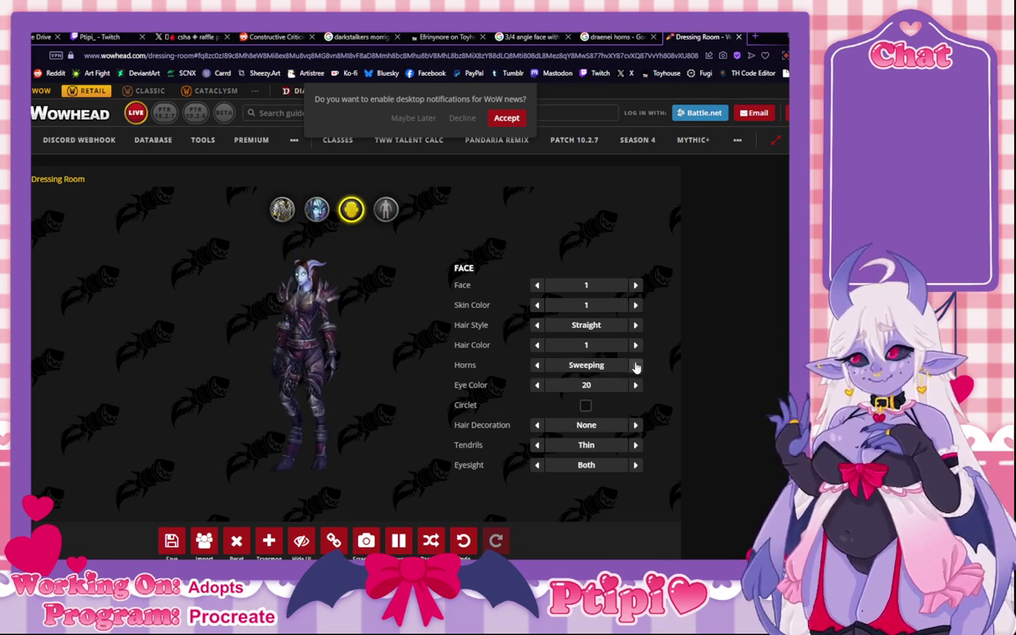
pyautogui.click(635, 365)
pyautogui.click(635, 365)
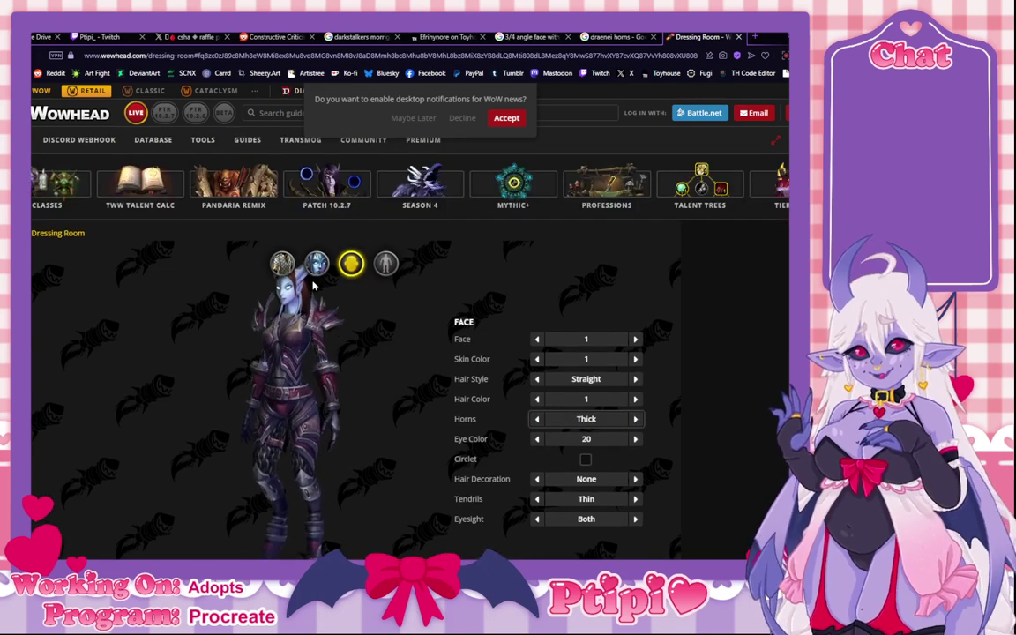
# Step: Examine the Thick horns up close and look through the Body and Character customization options
pyautogui.scroll(3, 296, 326)
pyautogui.moveTo(296, 326)
pyautogui.mouseDown()
pyautogui.moveTo(251, 326)
pyautogui.moveTo(284, 324)
pyautogui.mouseUp()
pyautogui.scroll(-2, 649, 279)
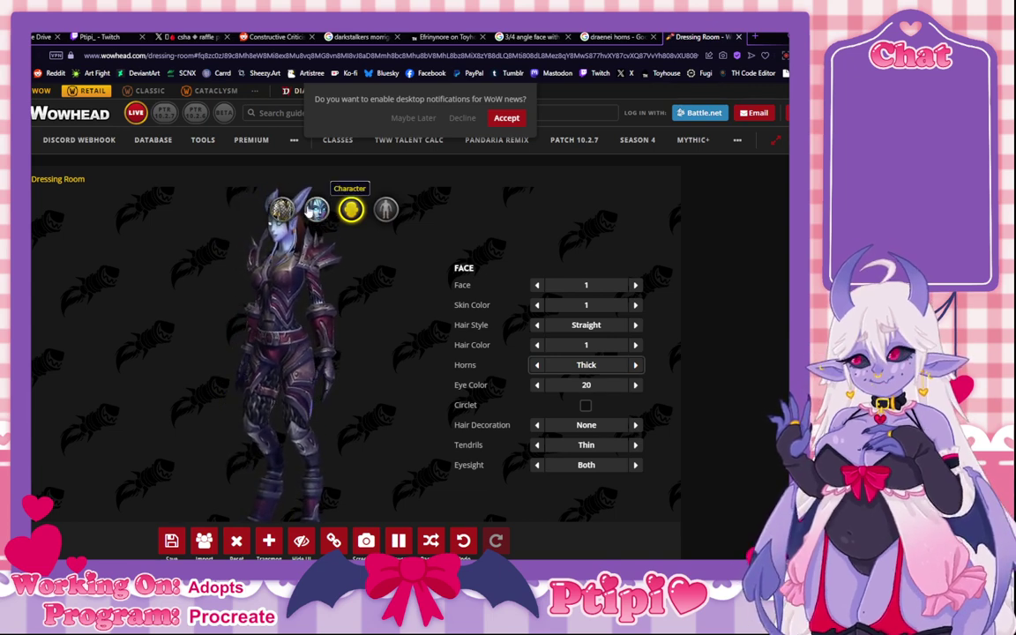
pyautogui.click(388, 209)
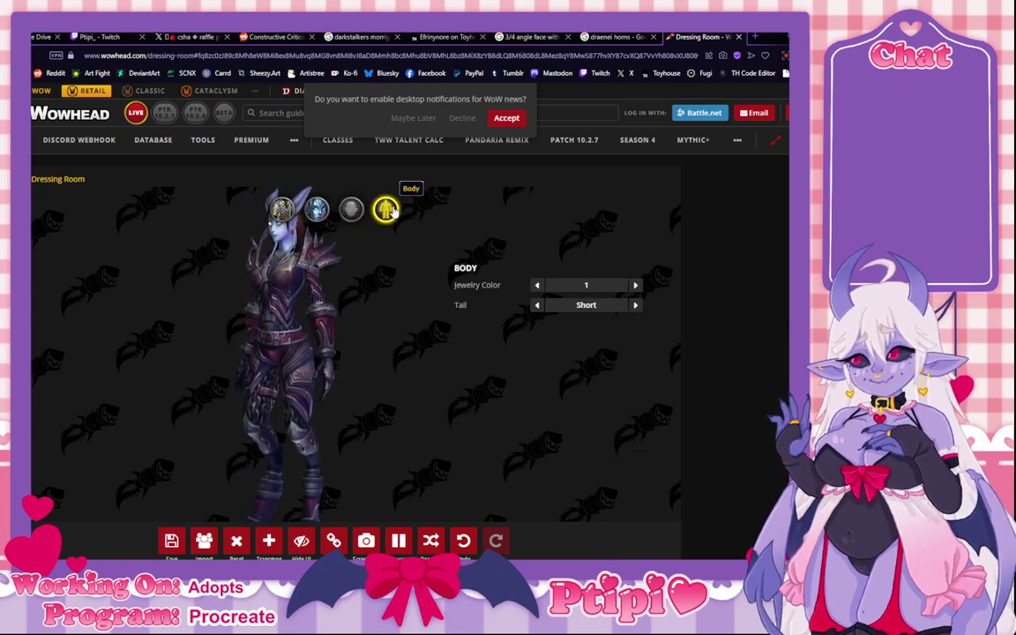
pyautogui.click(316, 212)
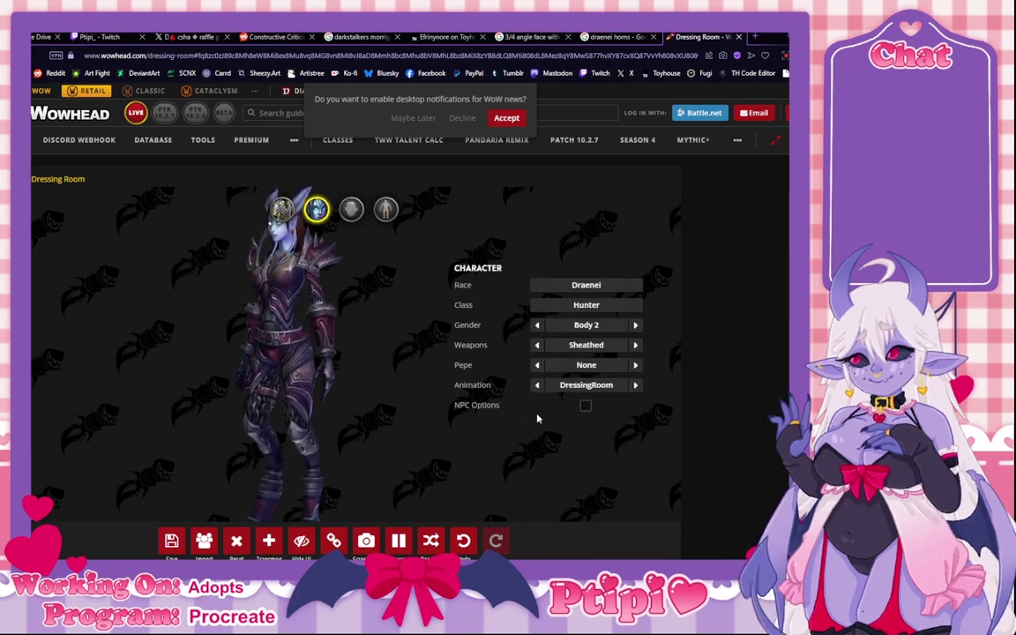
# Step: Hide the interface overlay covering the character and pause the model's animation
pyautogui.click(302, 540)
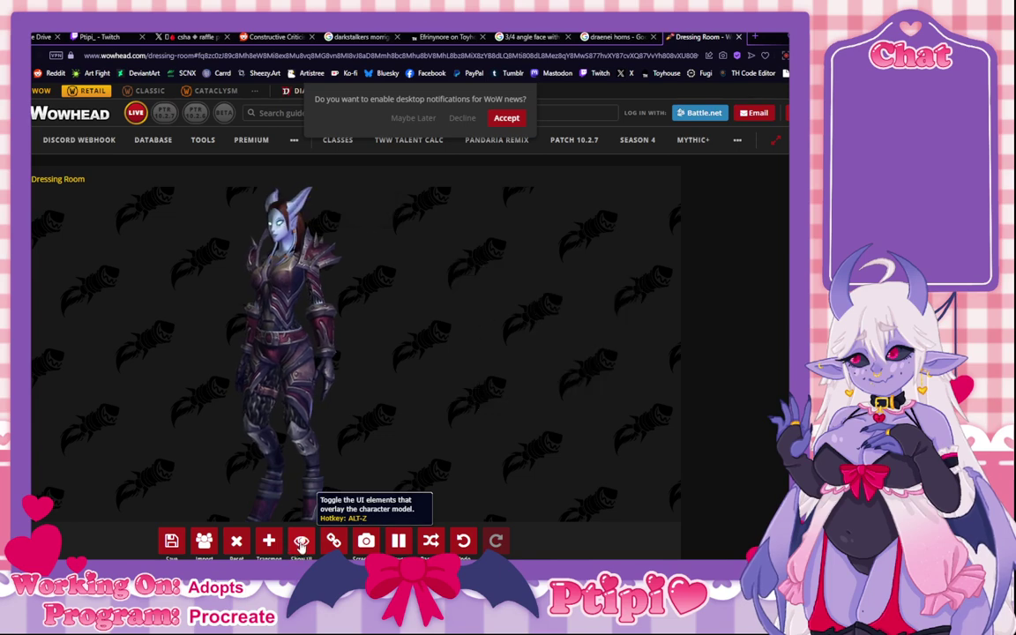
pyautogui.scroll(3, 281, 252)
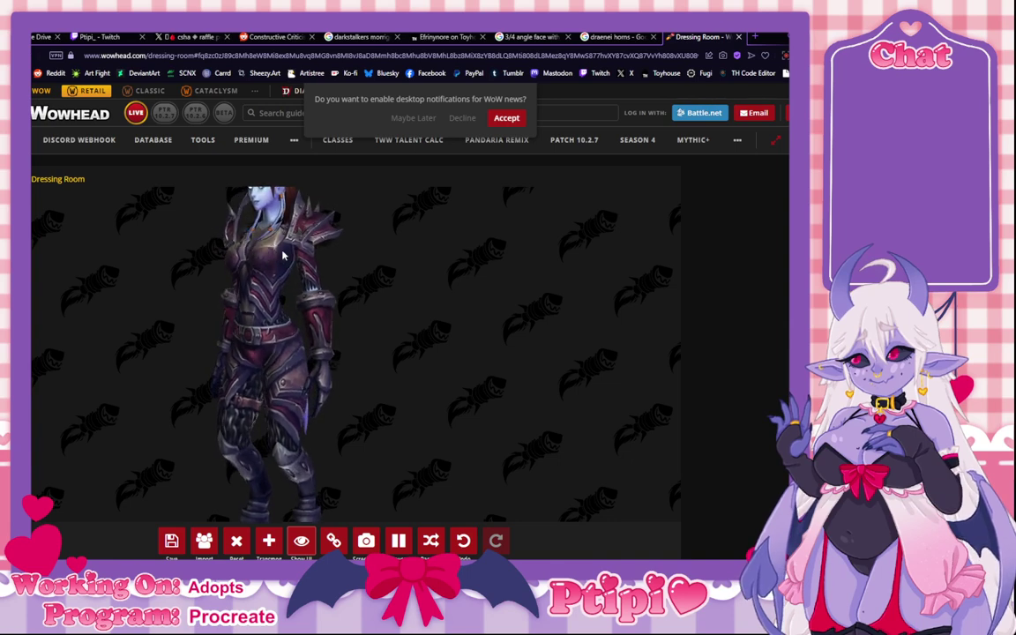
pyautogui.click(398, 541)
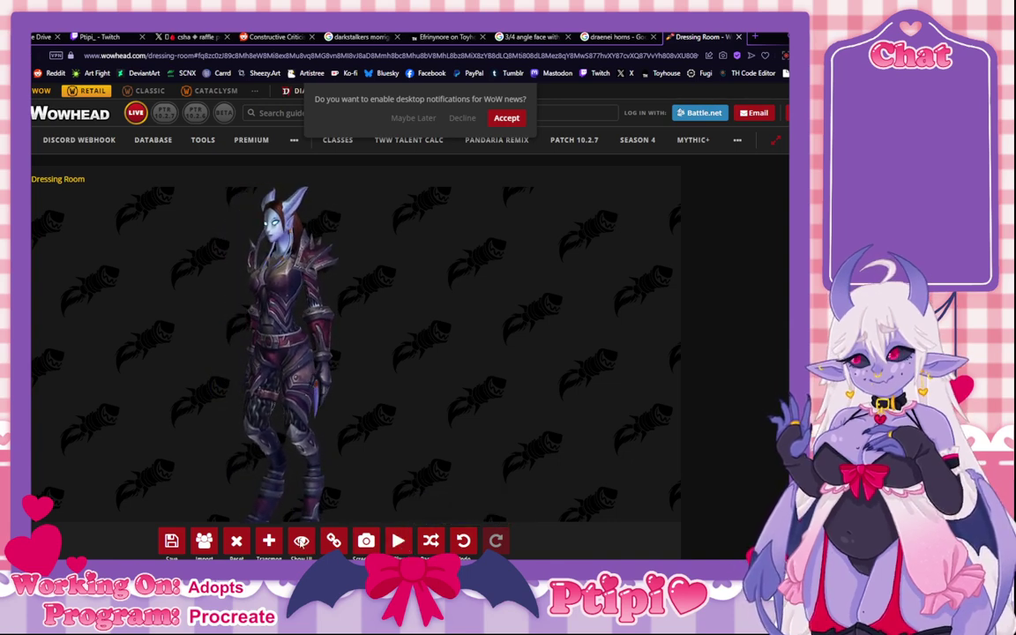
pyautogui.scroll(-2, 177, 494)
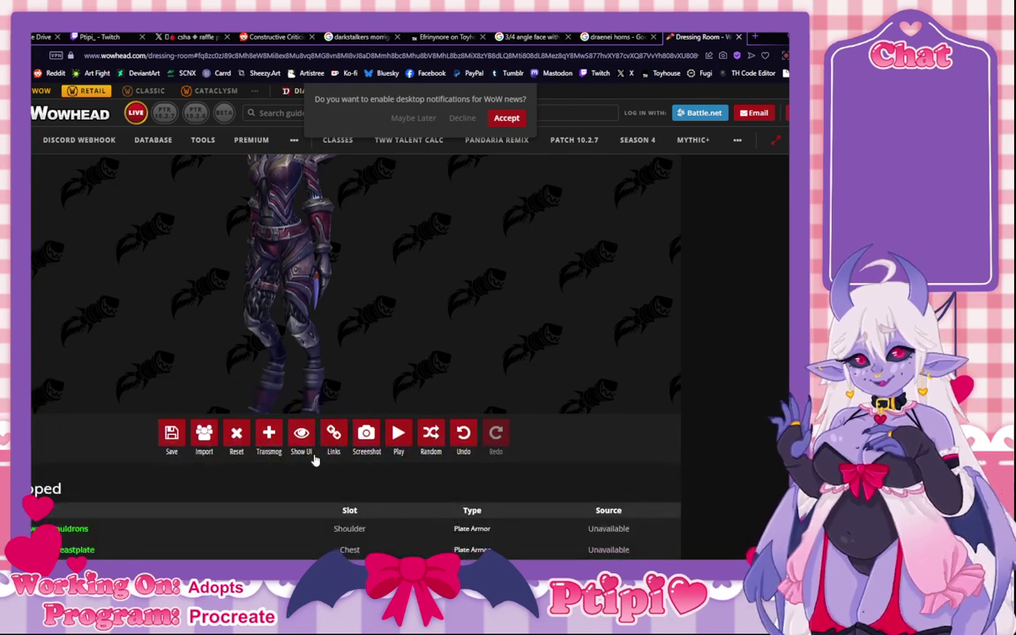
pyautogui.scroll(2, 111, 464)
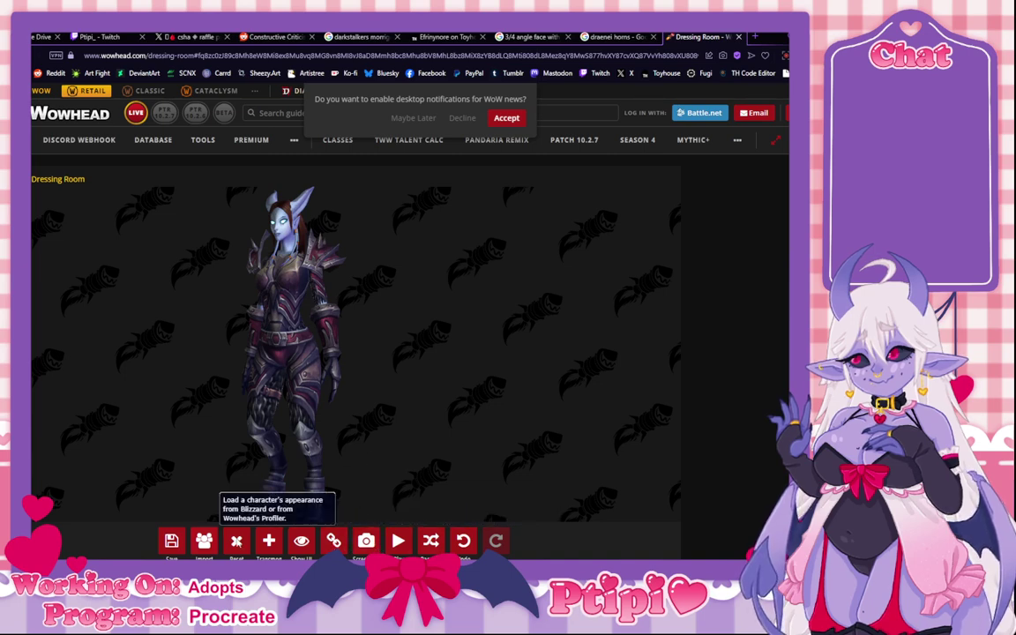
# Step: Show the interface overlay again and reopen the Face customization options
pyautogui.click(301, 540)
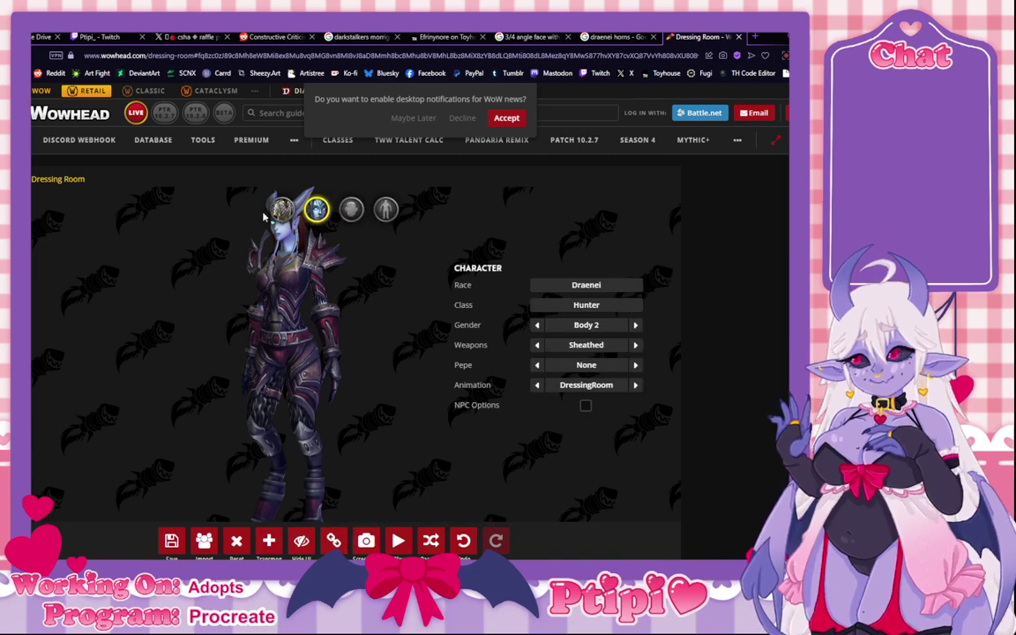
pyautogui.click(351, 210)
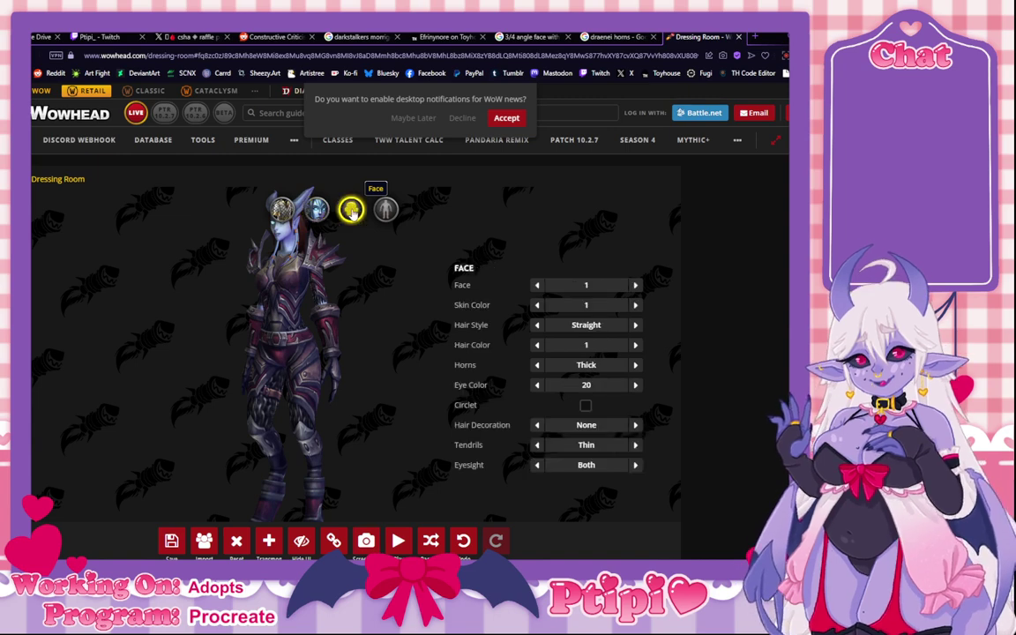
pyautogui.click(386, 210)
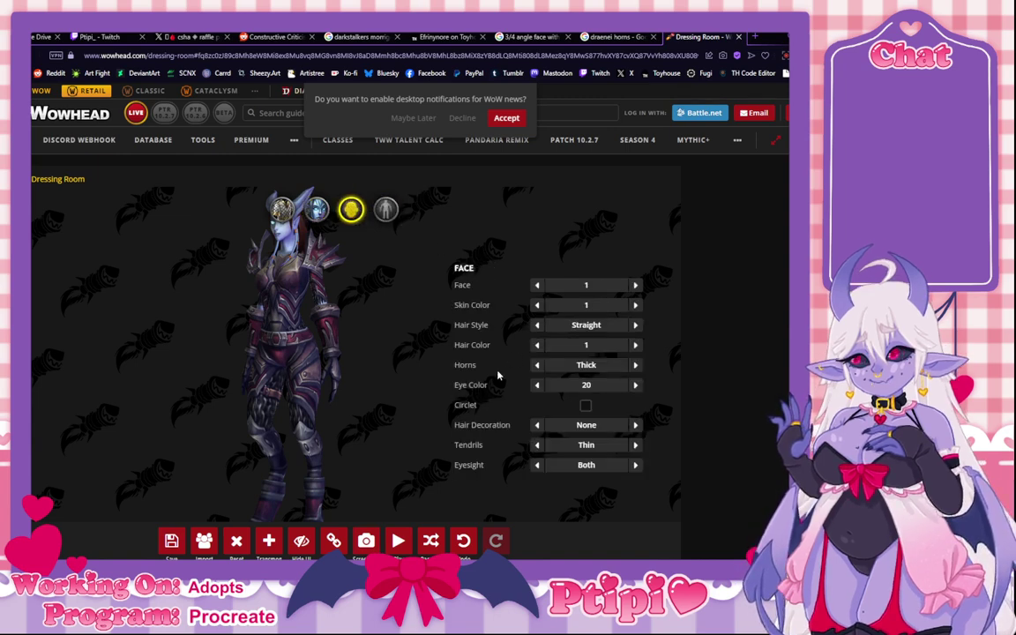
# Step: Go through hair styles such as High Bun, Flipped, Feathered and Buns, and set the hair style to Elegant
pyautogui.click(536, 326)
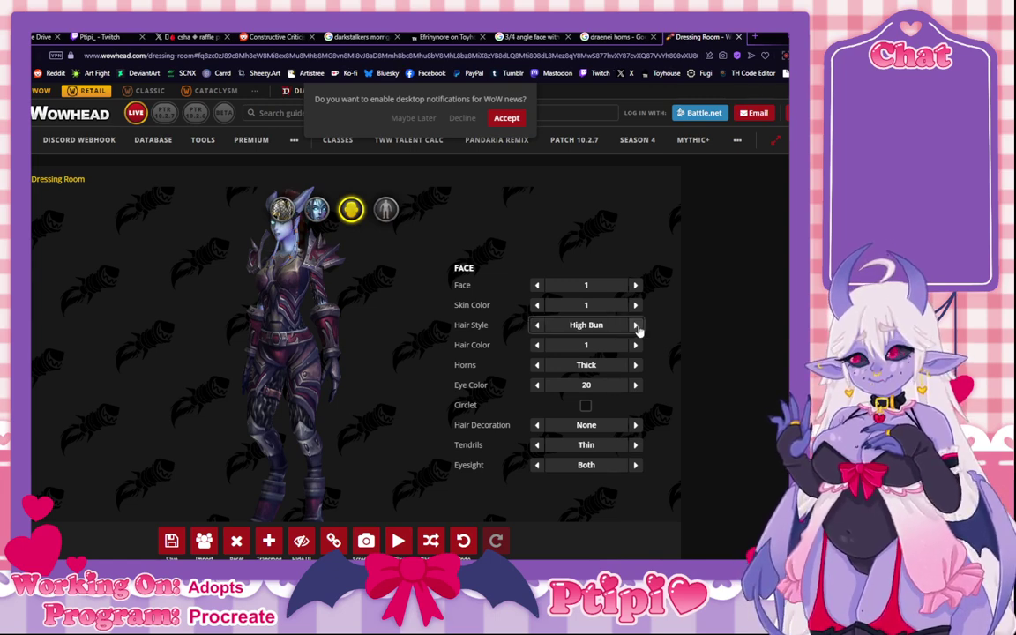
pyautogui.click(635, 325)
pyautogui.click(636, 326)
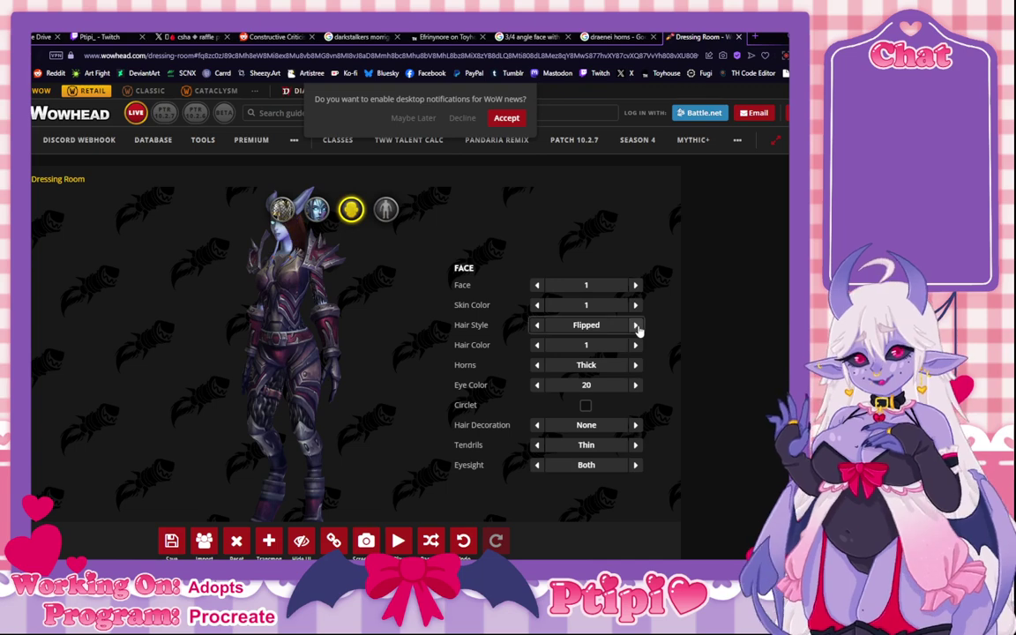
pyautogui.click(636, 326)
pyautogui.click(636, 326)
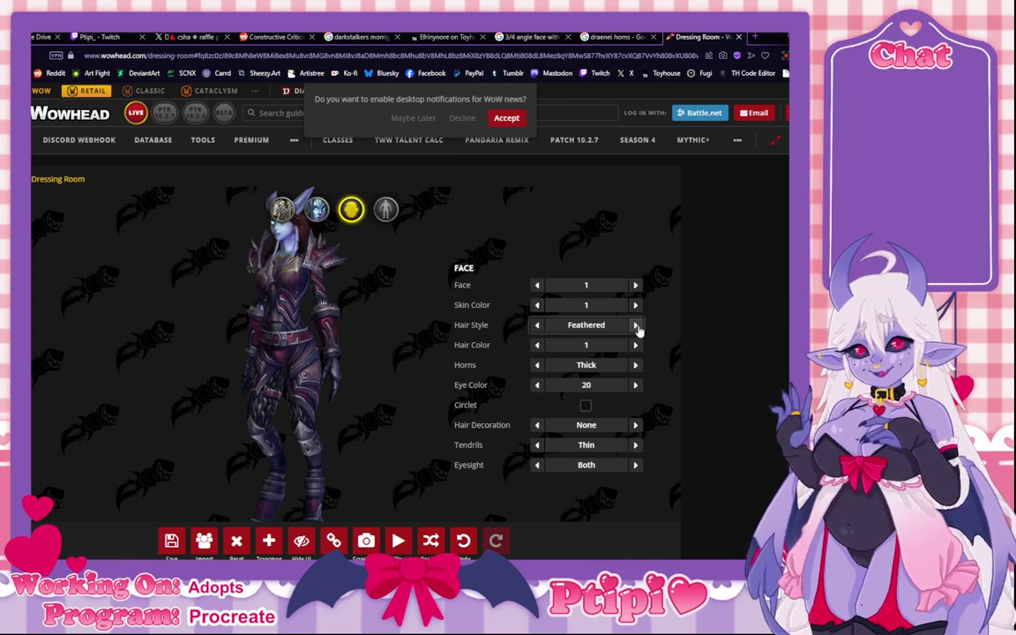
pyautogui.click(636, 326)
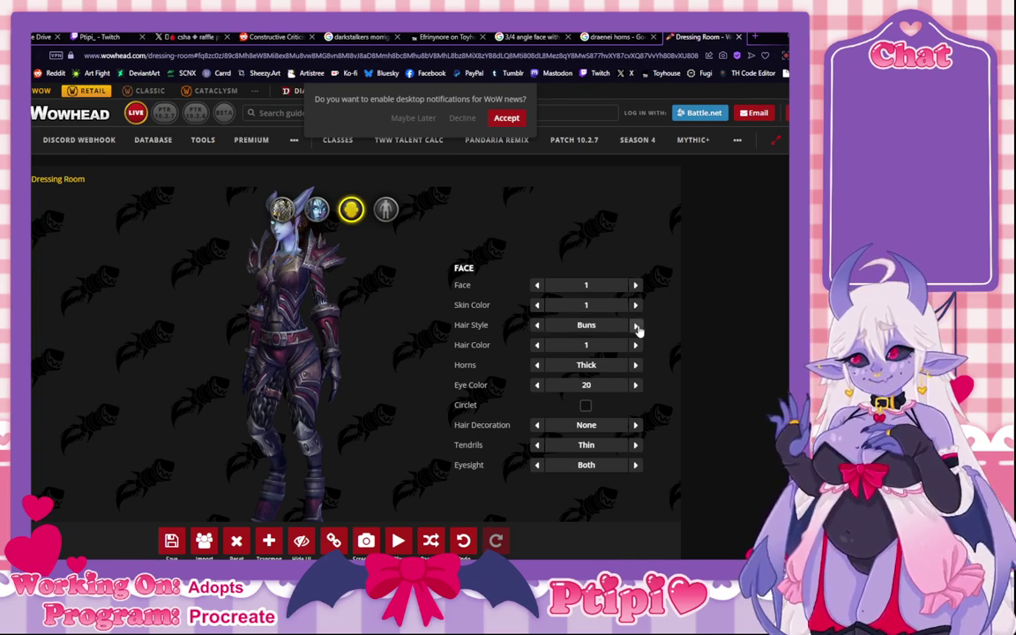
pyautogui.click(636, 326)
pyautogui.click(636, 327)
pyautogui.click(636, 326)
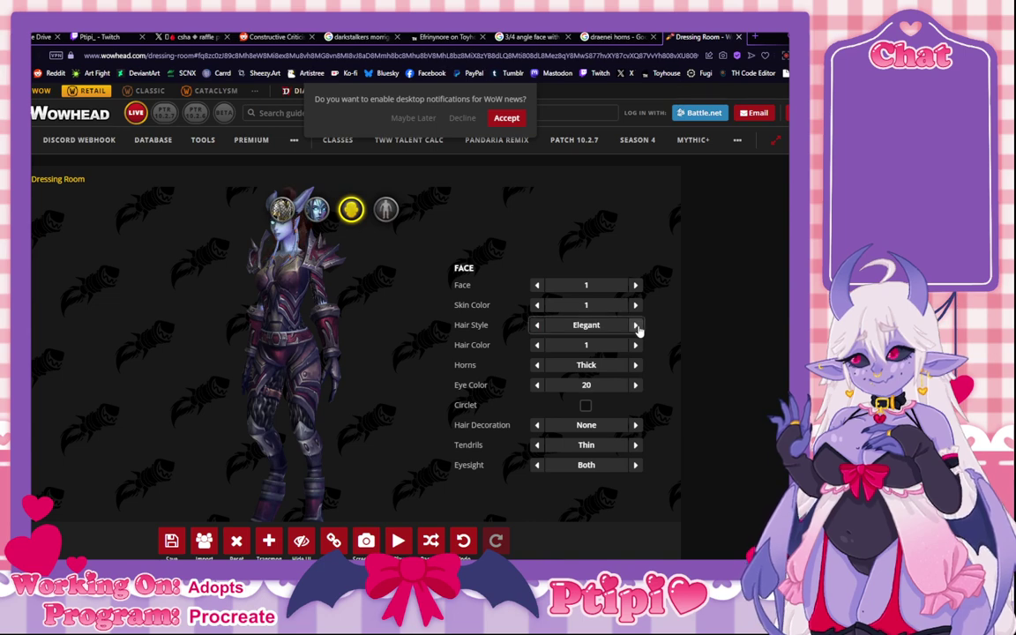
# Step: Try the Nape and Sassy hair styles, return to Nape, and view the character briefly without the interface overlay
pyautogui.click(635, 327)
pyautogui.click(636, 325)
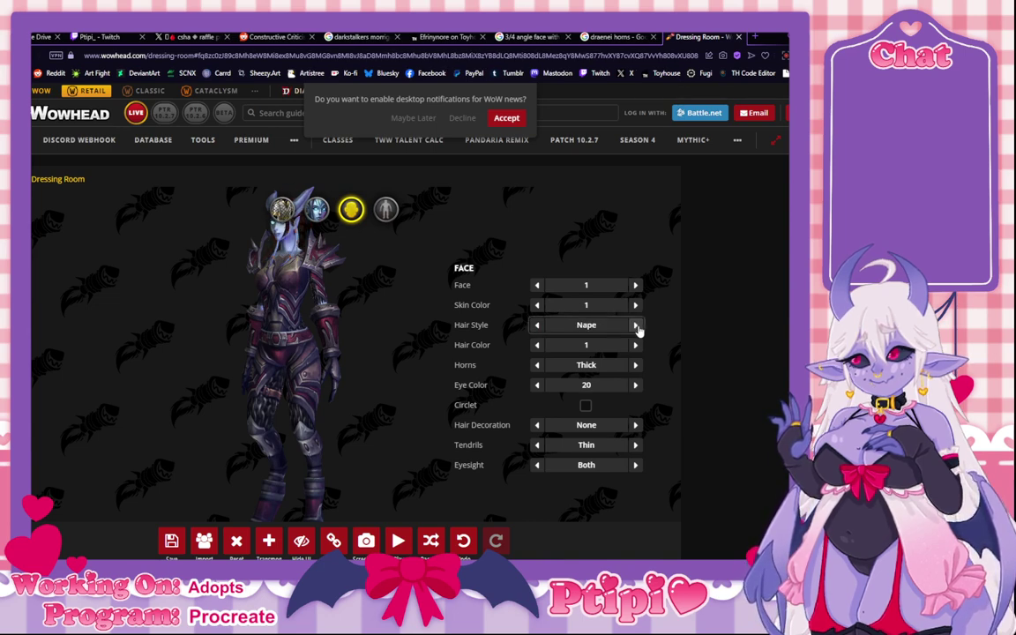
pyautogui.click(636, 325)
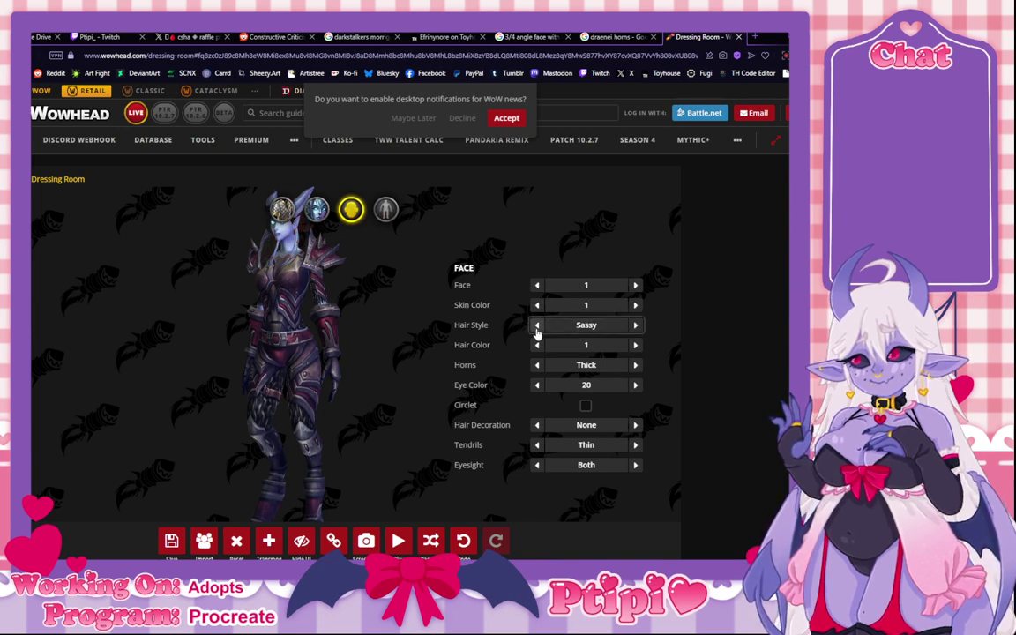
pyautogui.click(301, 543)
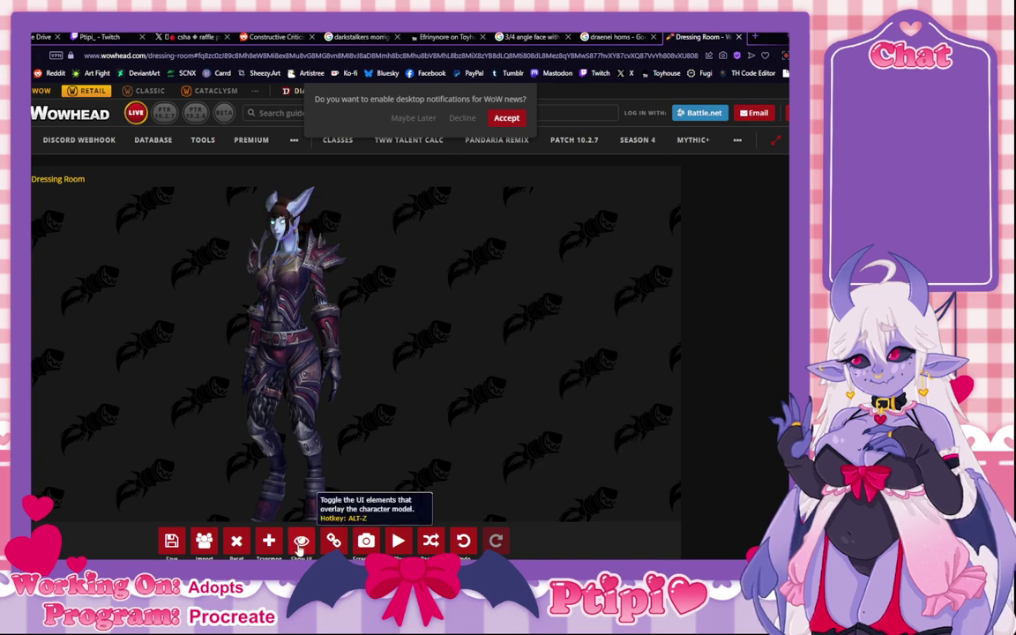
pyautogui.click(300, 540)
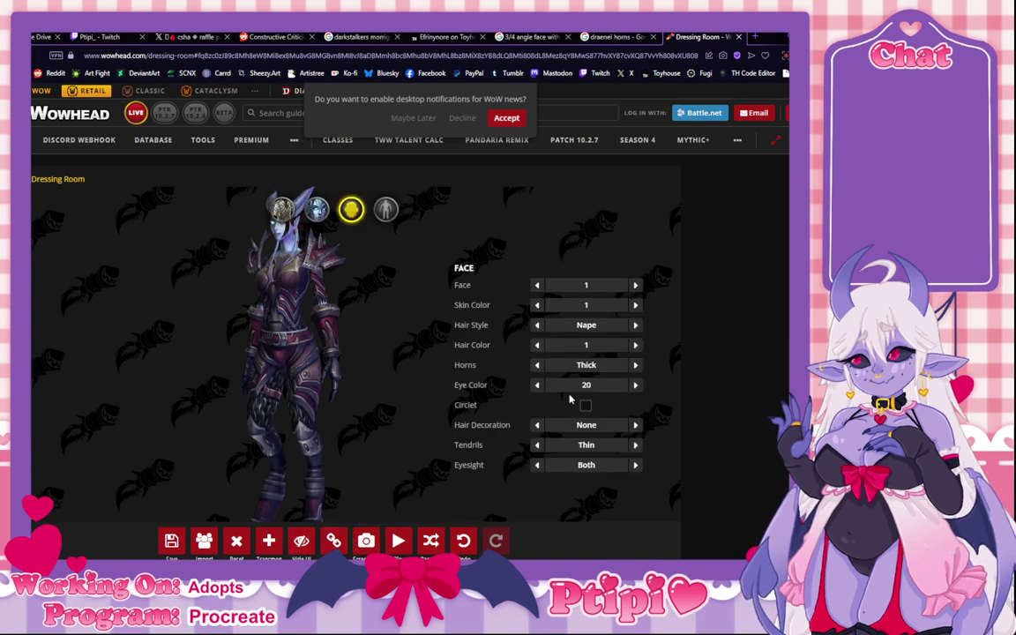
# Step: Go through the Trouble, Shy and Soaked hair styles, and set the hair style to Slicked
pyautogui.click(636, 326)
pyautogui.click(636, 325)
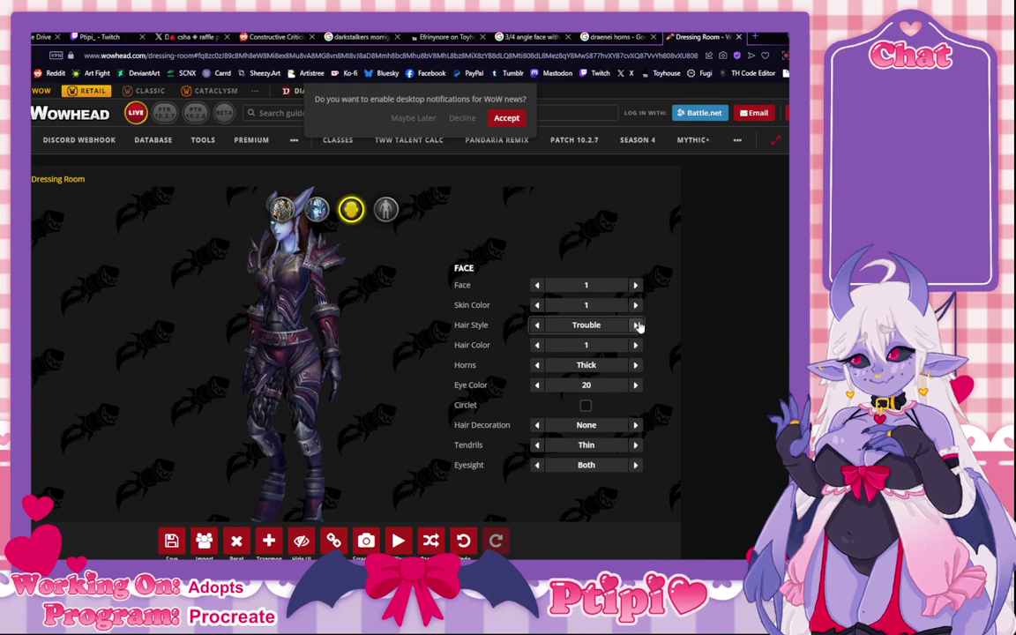
pyautogui.click(636, 325)
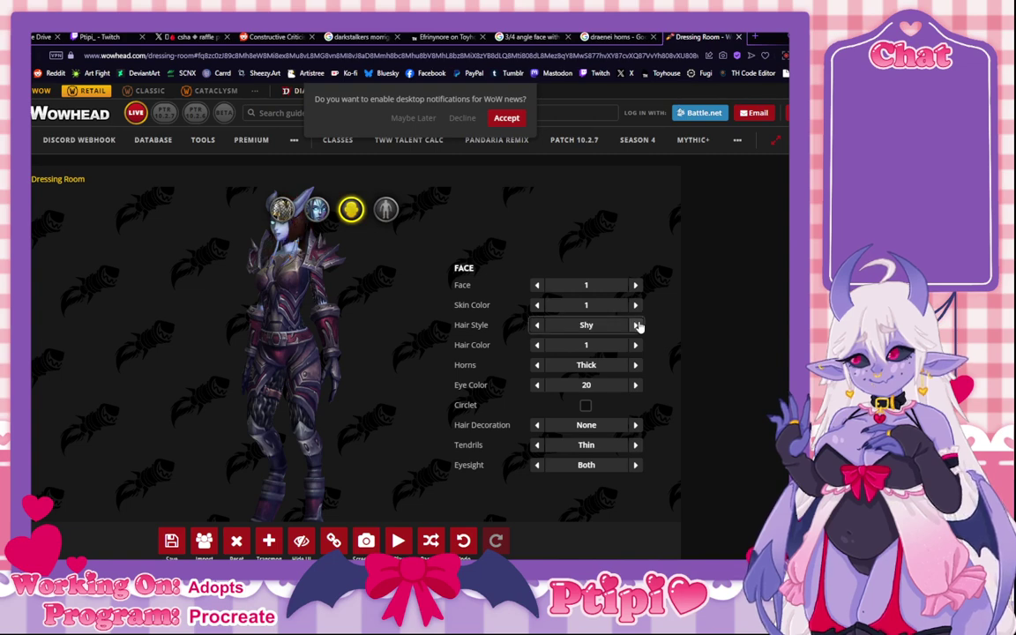
pyautogui.click(635, 325)
pyautogui.click(636, 325)
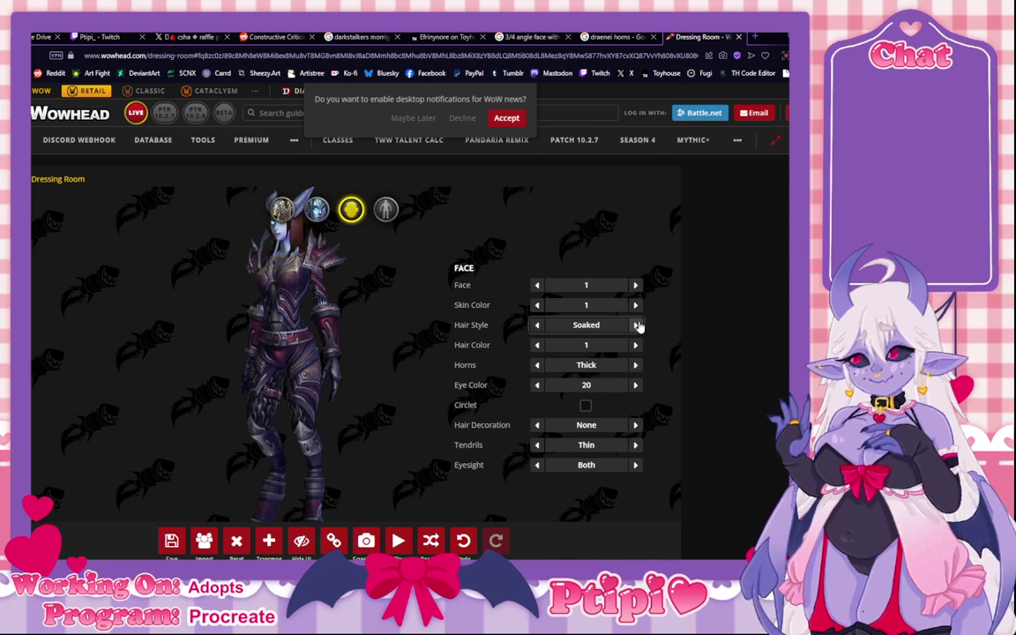
pyautogui.click(636, 326)
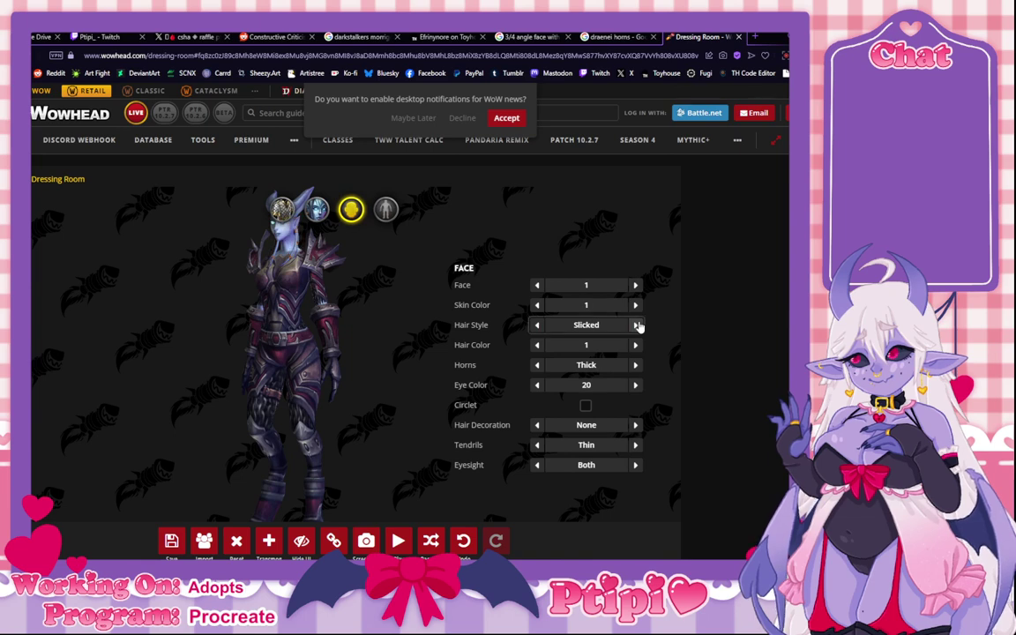
# Step: Hide the interface overlay and pose the draenei model in a three-quarter view that shows its head and horns
pyautogui.click(301, 542)
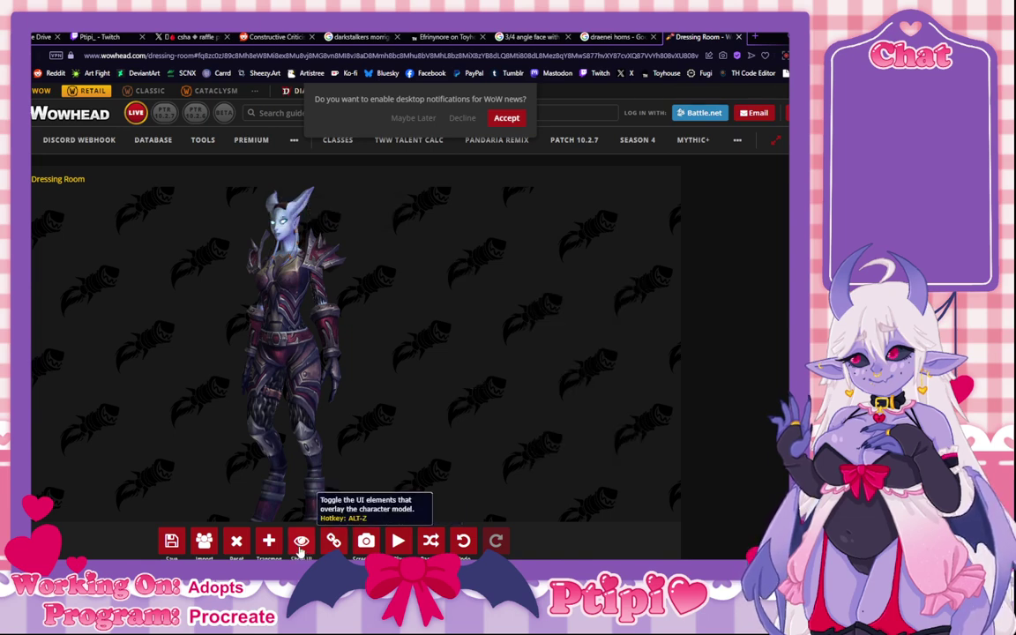
pyautogui.moveTo(283, 299); pyautogui.dragTo(309, 307)
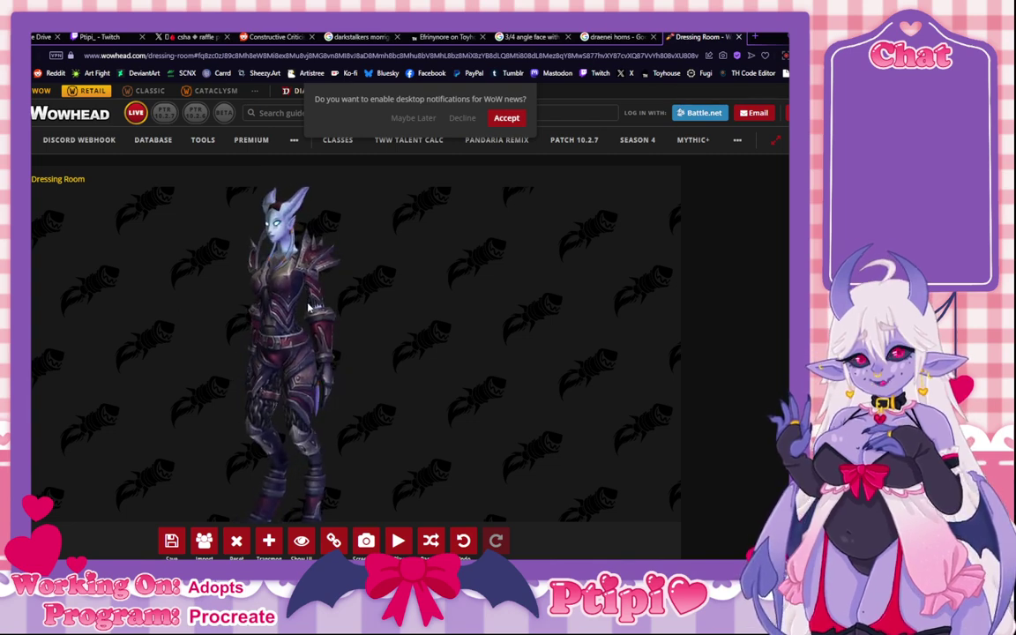
pyautogui.moveTo(296, 322); pyautogui.dragTo(308, 294)
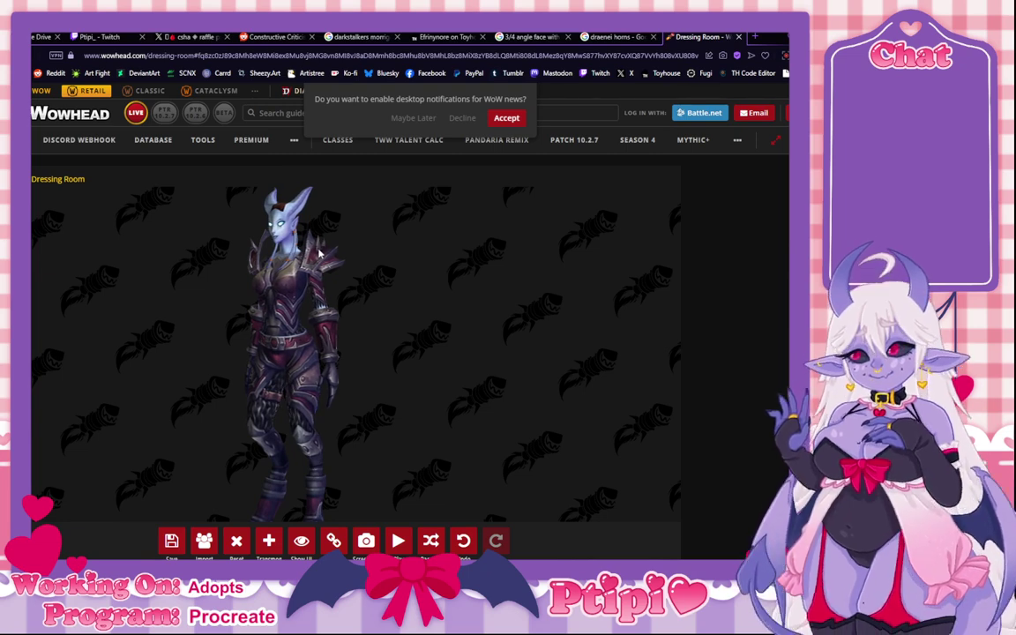
pyautogui.moveTo(316, 254); pyautogui.dragTo(327, 253)
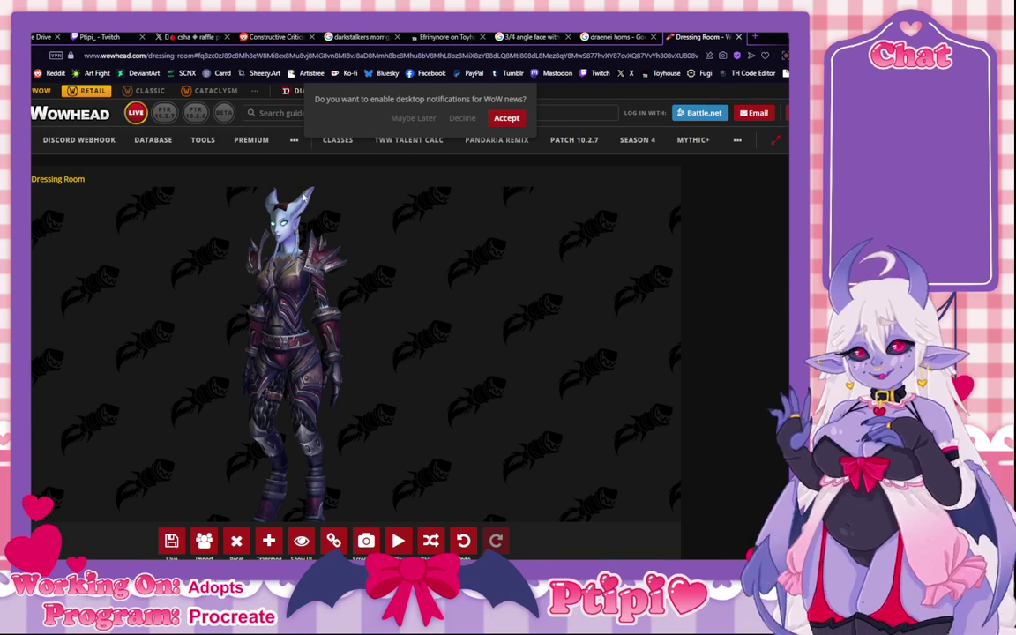
pyautogui.moveTo(313, 243); pyautogui.dragTo(300, 195)
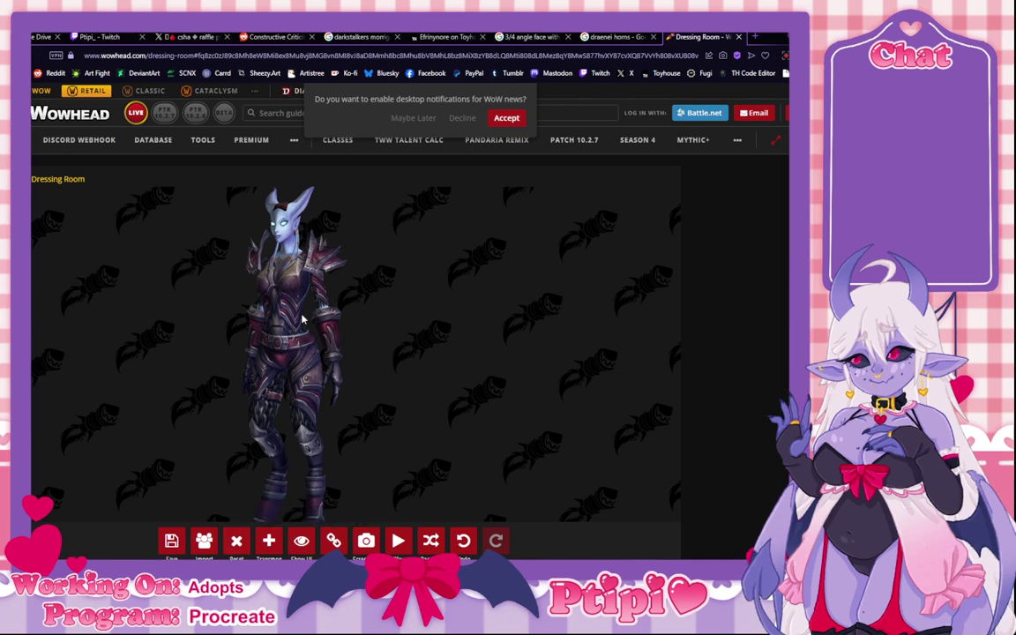
pyautogui.moveTo(279, 254); pyautogui.dragTo(306, 270)
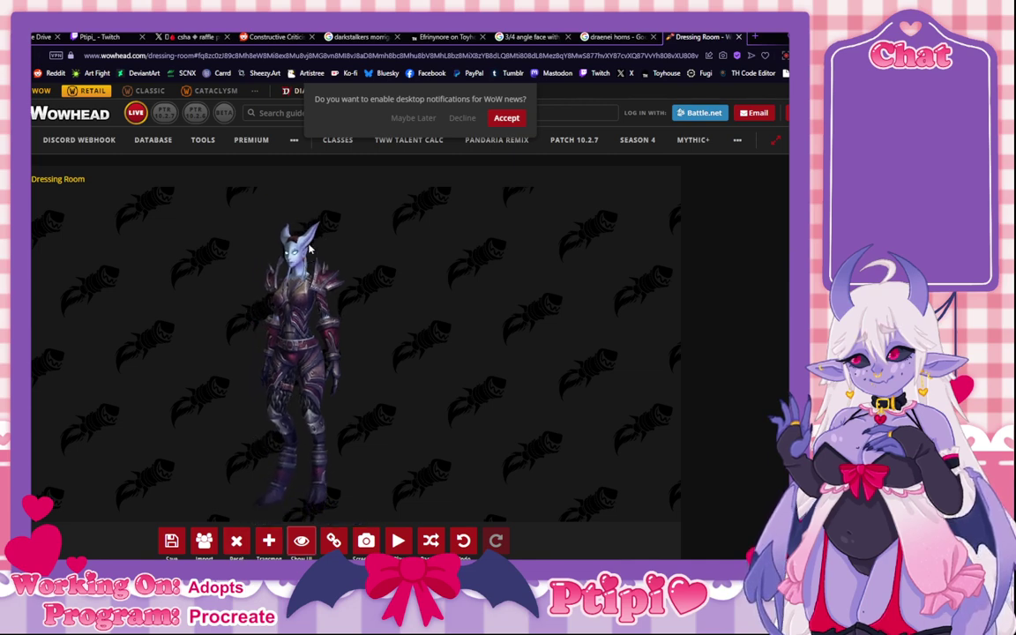
pyautogui.scroll(3, 291, 243)
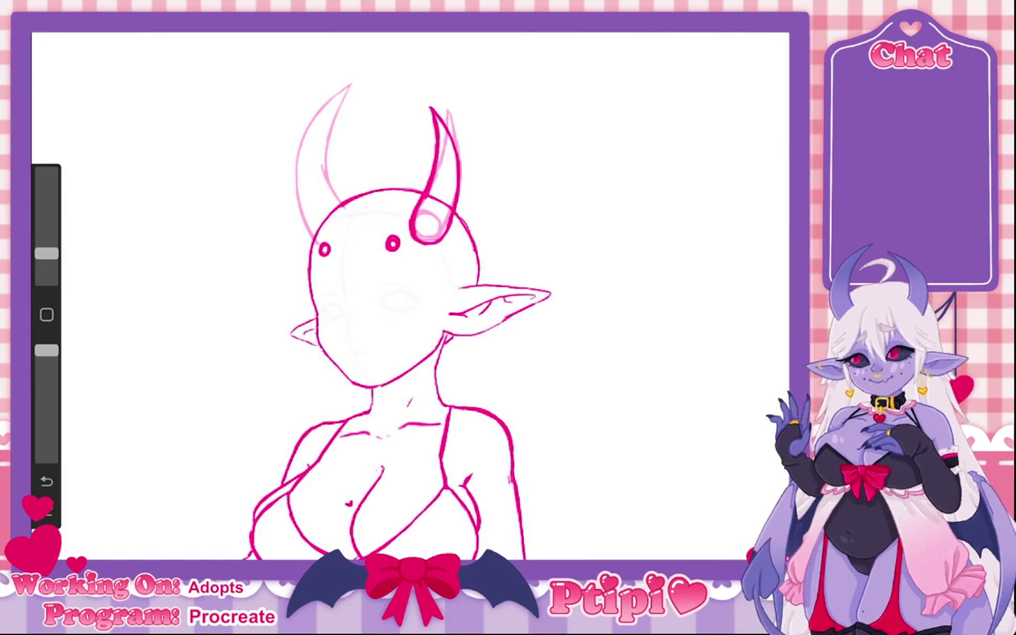
# Step: Switch to Procreate and insert the draenei head photo from the photo library into the sketch canvas
pyautogui.click(113, 22)
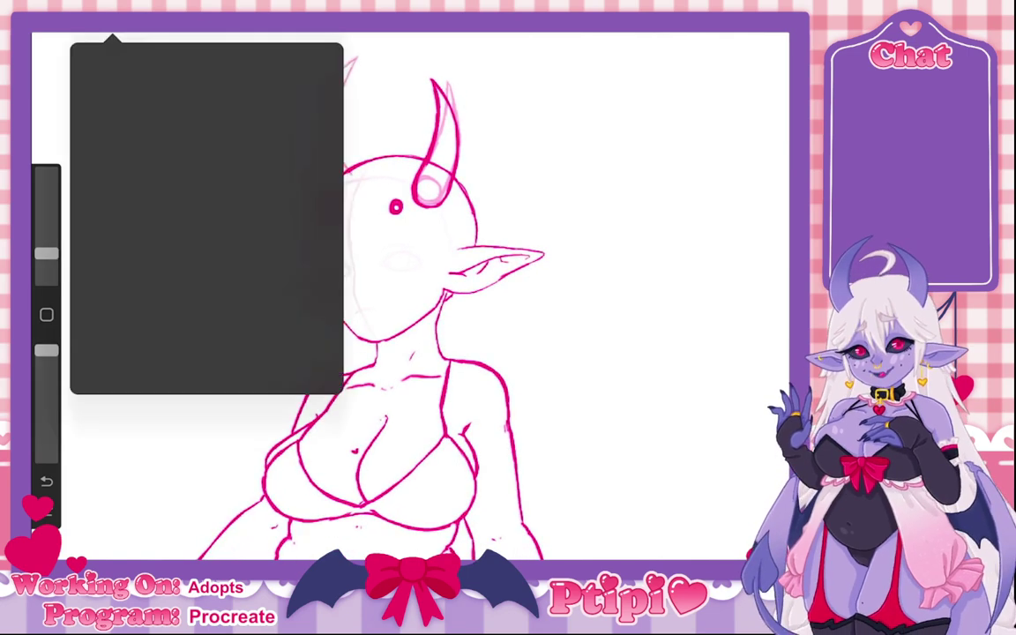
pyautogui.click(125, 181)
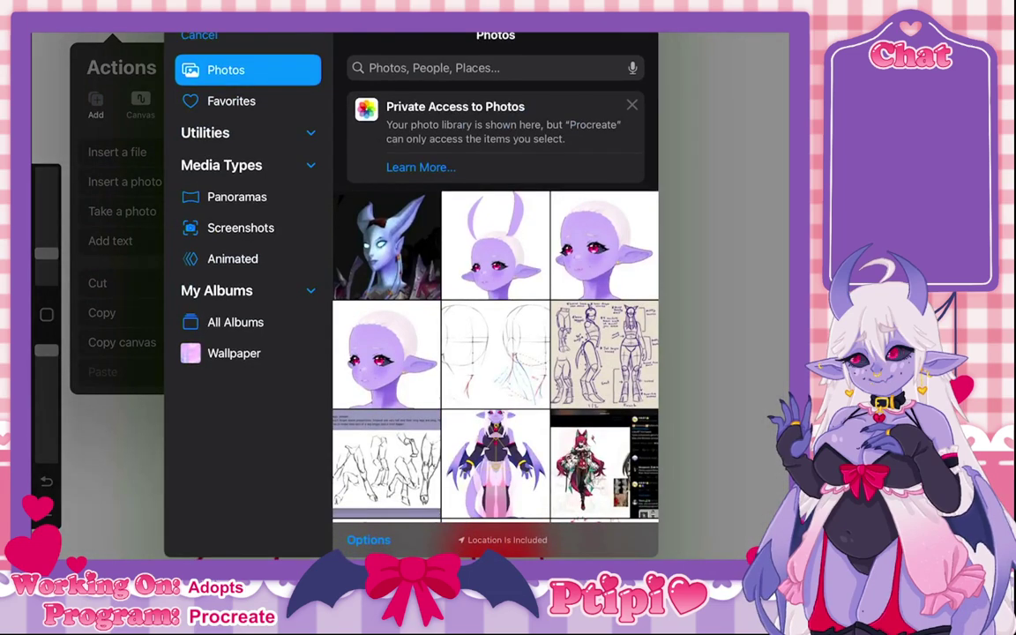
pyautogui.click(386, 246)
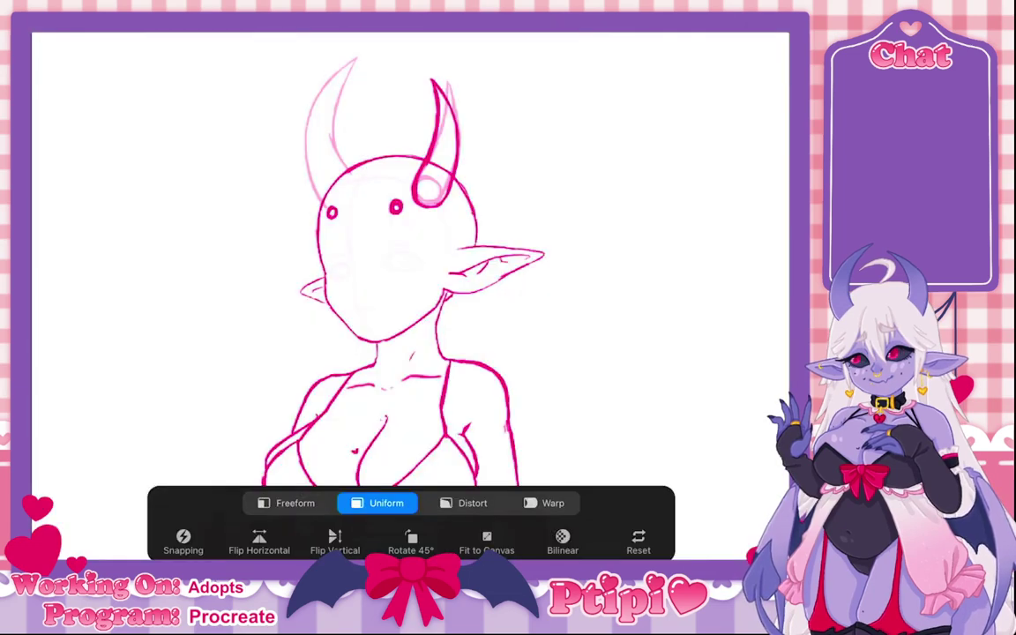
# Step: Scale the inserted draenei reference uniformly and place it beside the sketched head, enlarged so the horns are easy to study
pyautogui.moveTo(465, 472); pyautogui.dragTo(307, 247)
pyautogui.scroll(3, 465, 291)
pyautogui.moveTo(265, 393); pyautogui.dragTo(345, 467)
pyautogui.moveTo(246, 371); pyautogui.dragTo(278, 312)
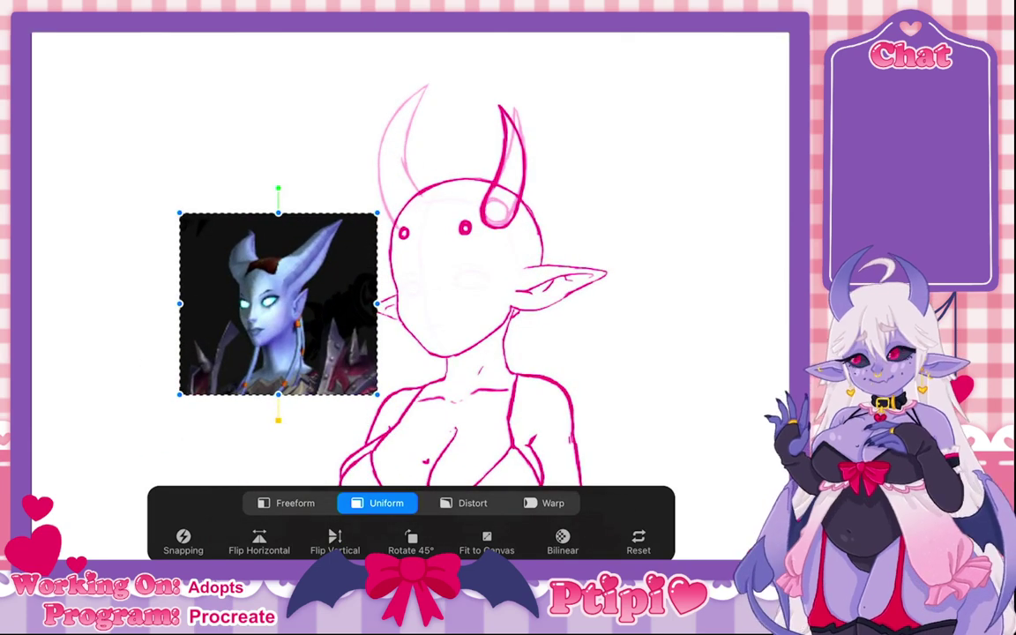
pyautogui.moveTo(378, 395); pyautogui.dragTo(425, 438)
pyautogui.scroll(2, 511, 291)
pyautogui.scroll(2, 530, 291)
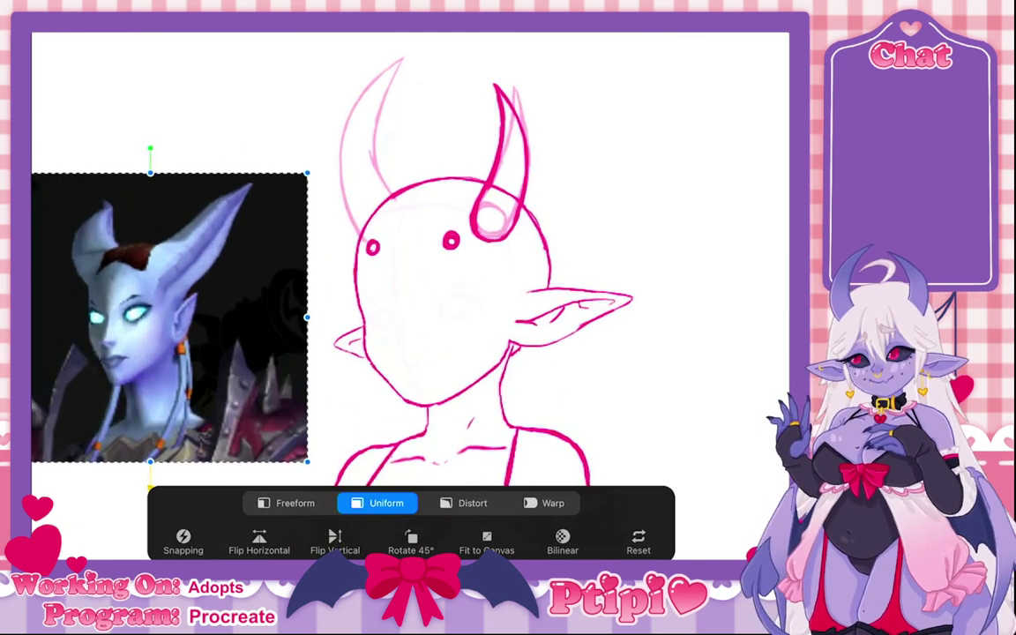